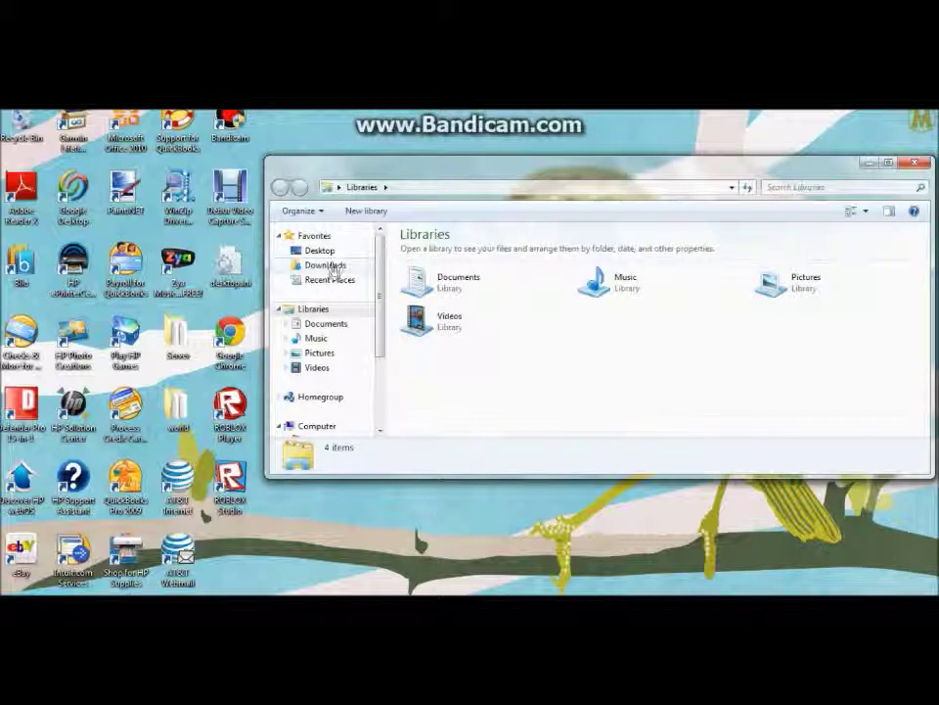
Open the blend file inside MinecraftBody.blend.zip from Downloads > Micellaneus
click(326, 266)
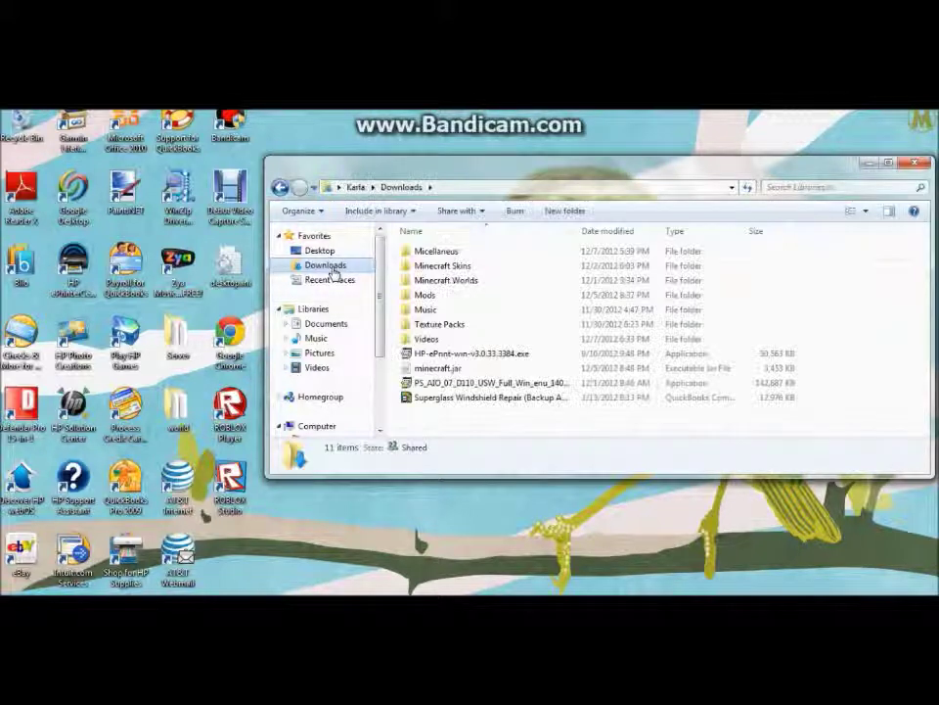
double_click(472, 253)
click(436, 413)
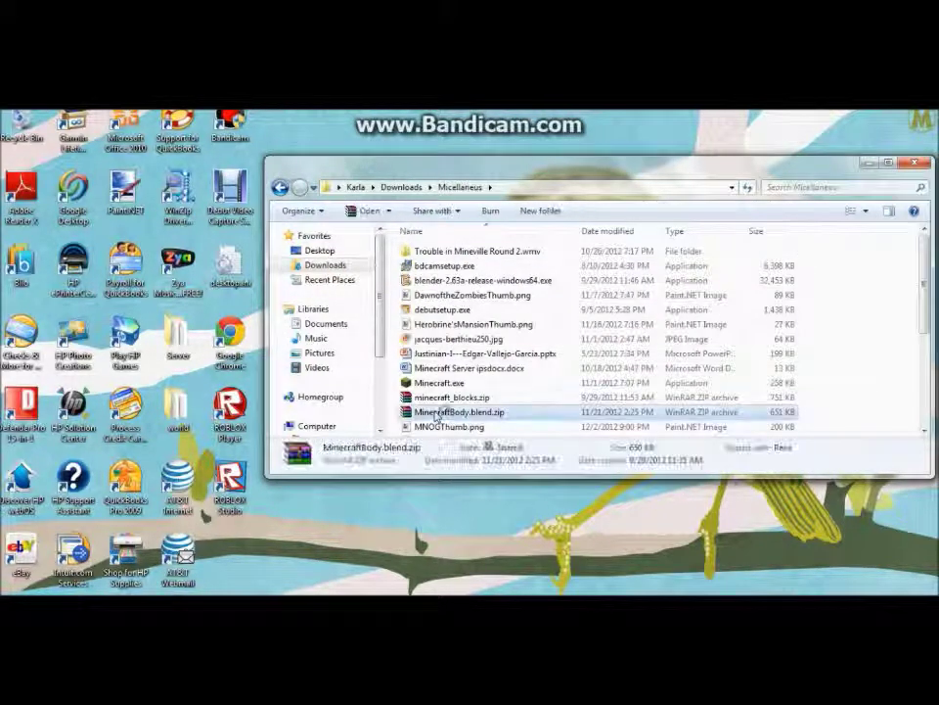
double_click(438, 413)
click(458, 279)
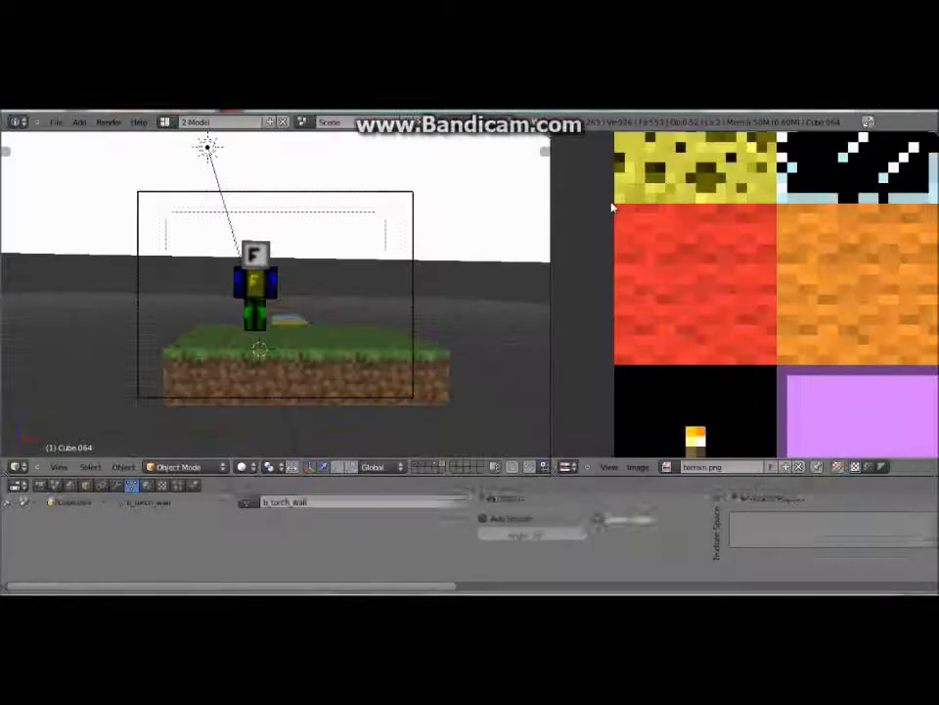
Replace the referenceskin.png texture with a new skin PNG from the Minecraft Skins folder
click(667, 467)
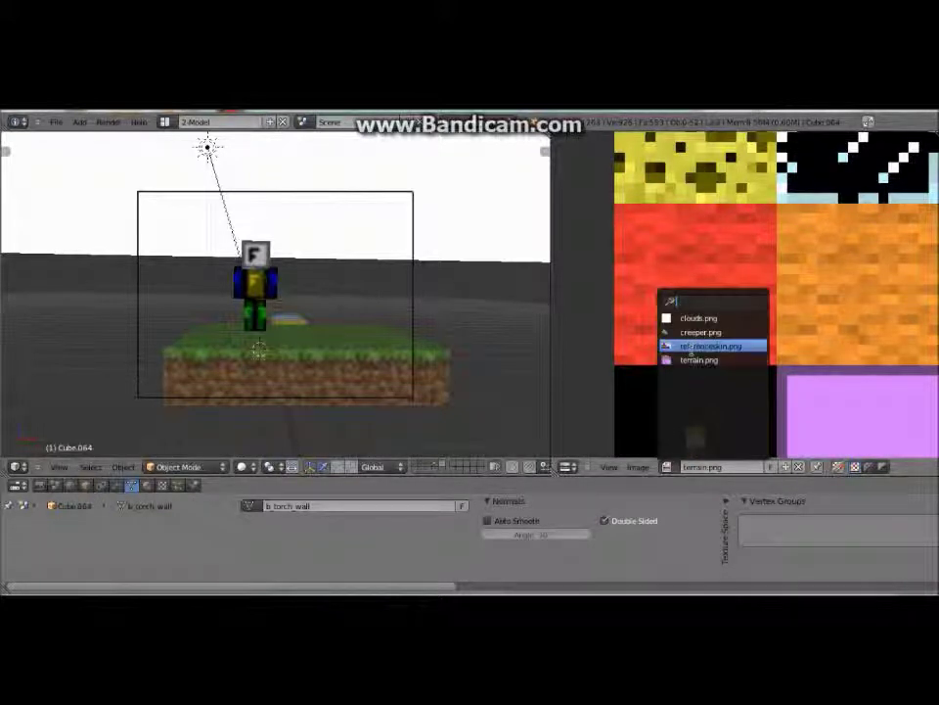
click(711, 345)
click(639, 468)
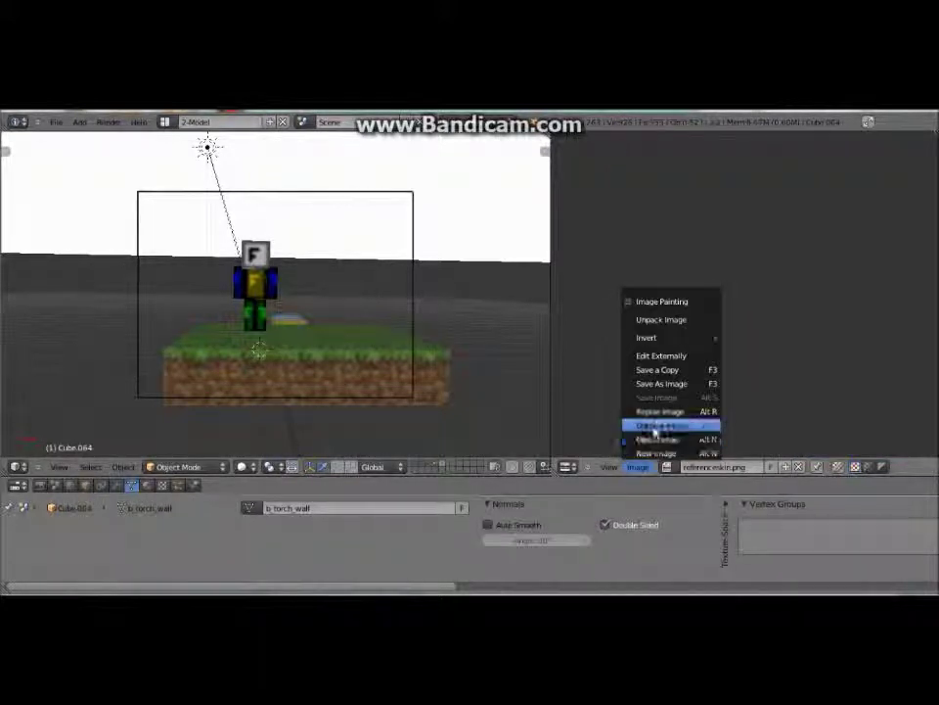
click(658, 423)
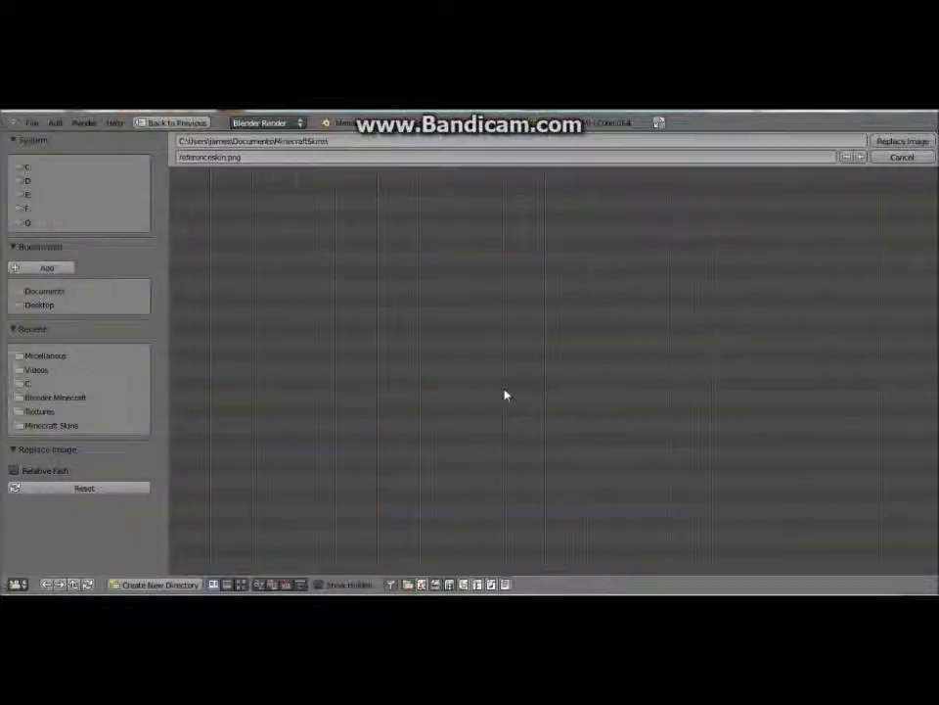
click(56, 425)
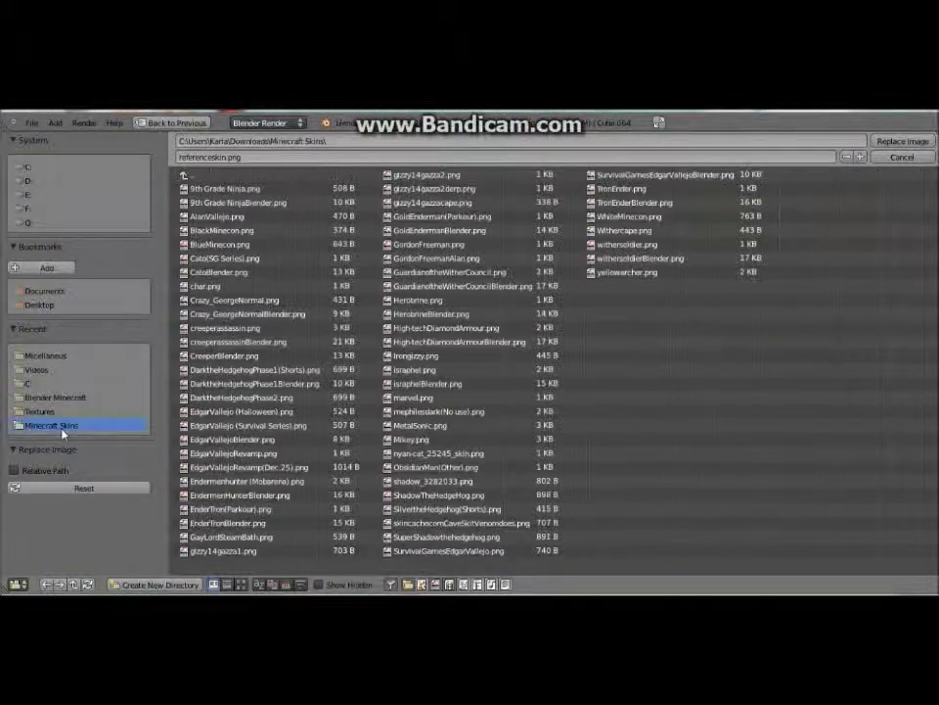
double_click(438, 324)
click(637, 468)
click(640, 431)
double_click(425, 325)
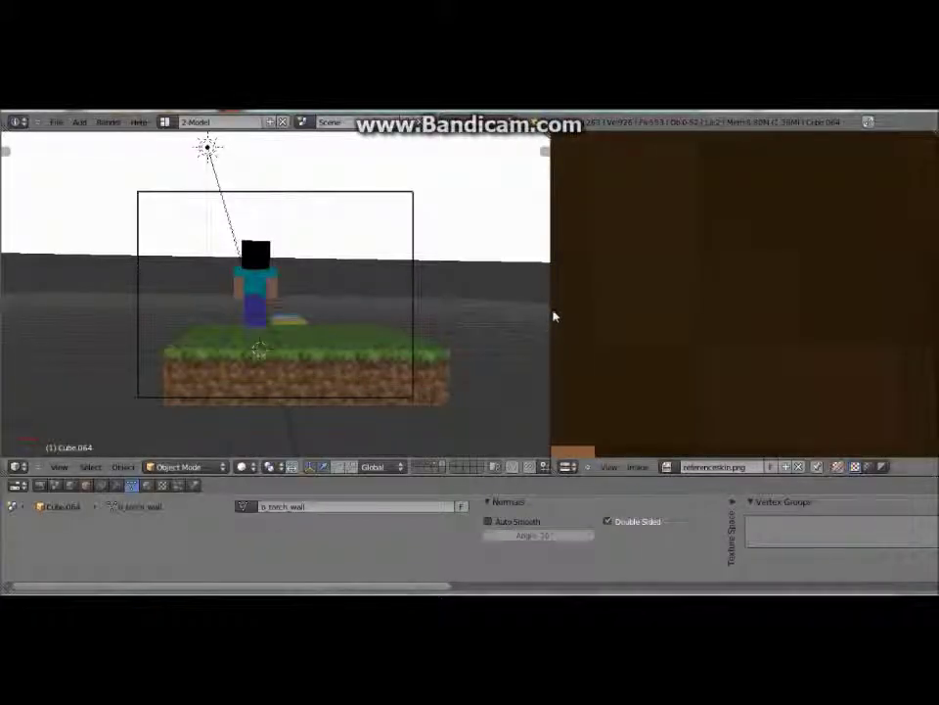
Widen the 3D view over the image editor, switch the rig to Object Mode, and select the body mesh
drag(549, 310, 920, 314)
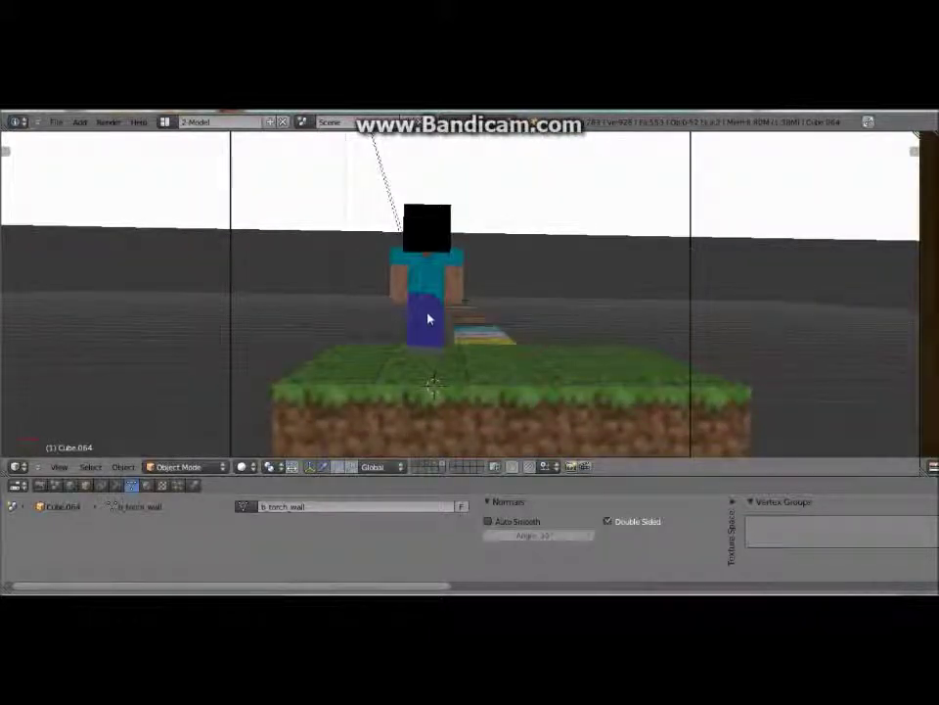
right_click(419, 280)
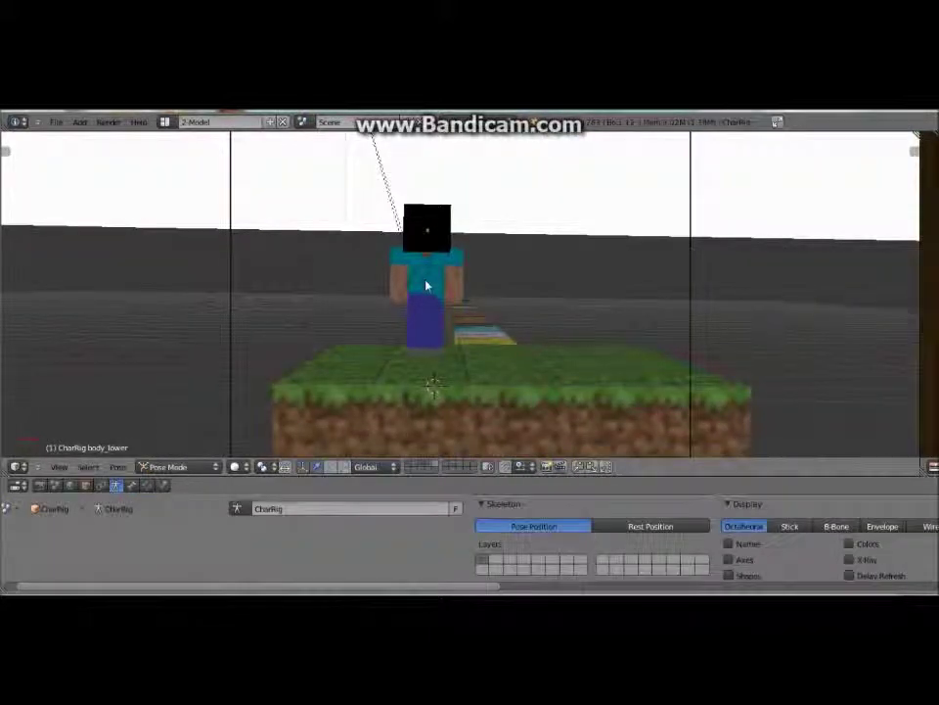
click(213, 467)
click(203, 453)
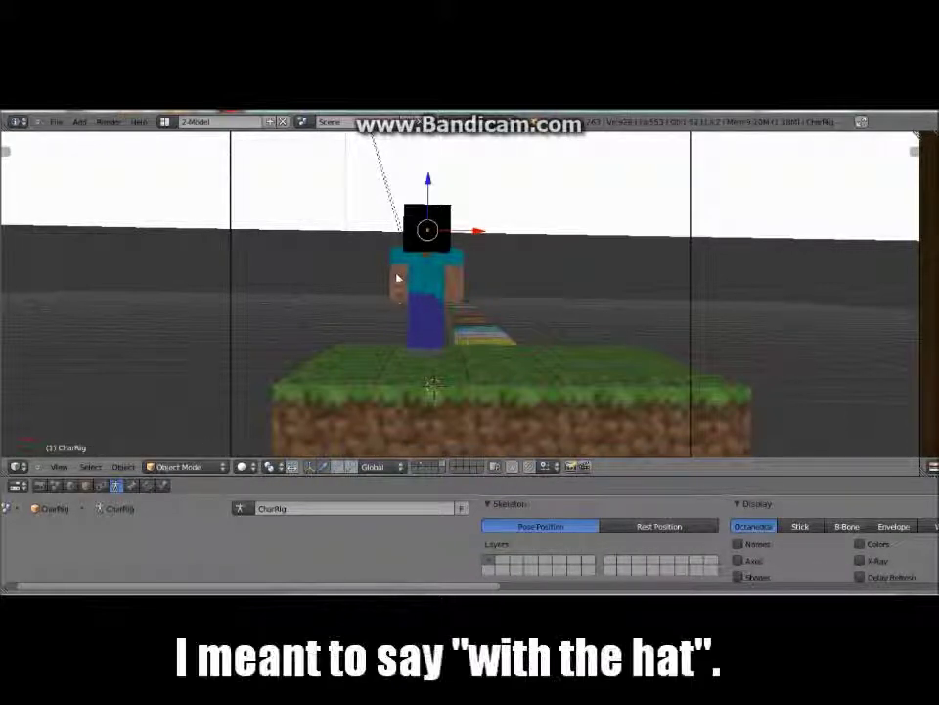
right_click(397, 279)
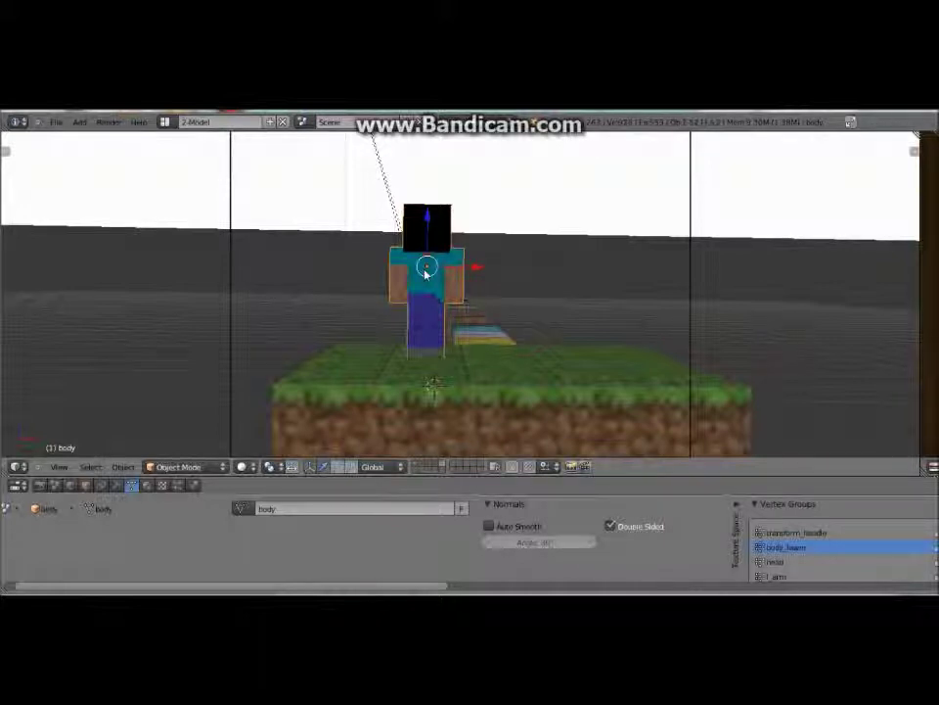
In Edit Mode, select the hat faces on the head and delete them as vertices
key(Tab)
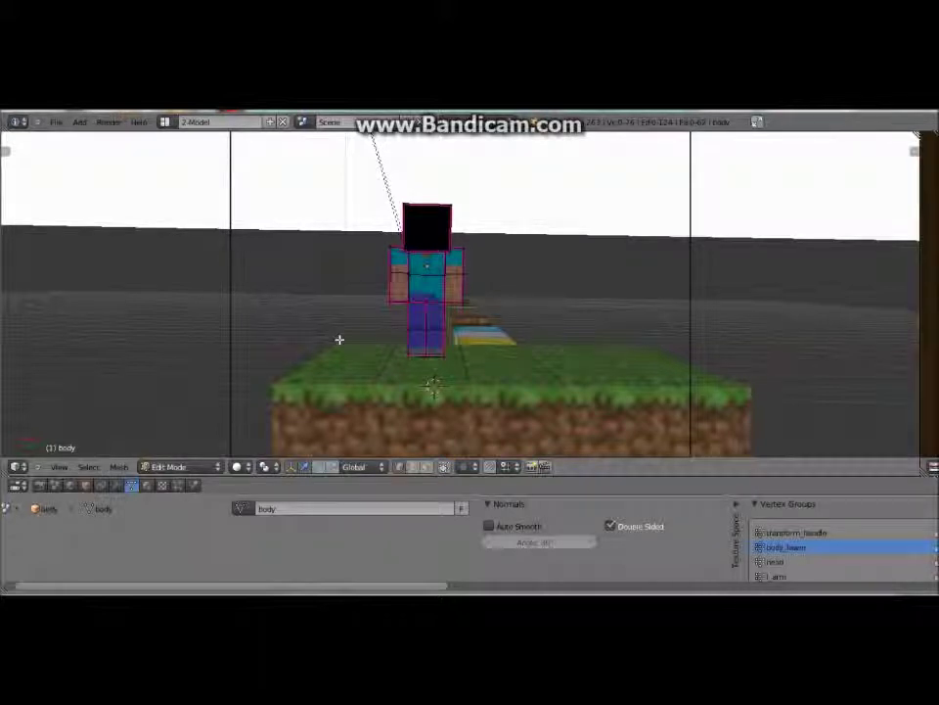
right_click(450, 252)
right_click(427, 228)
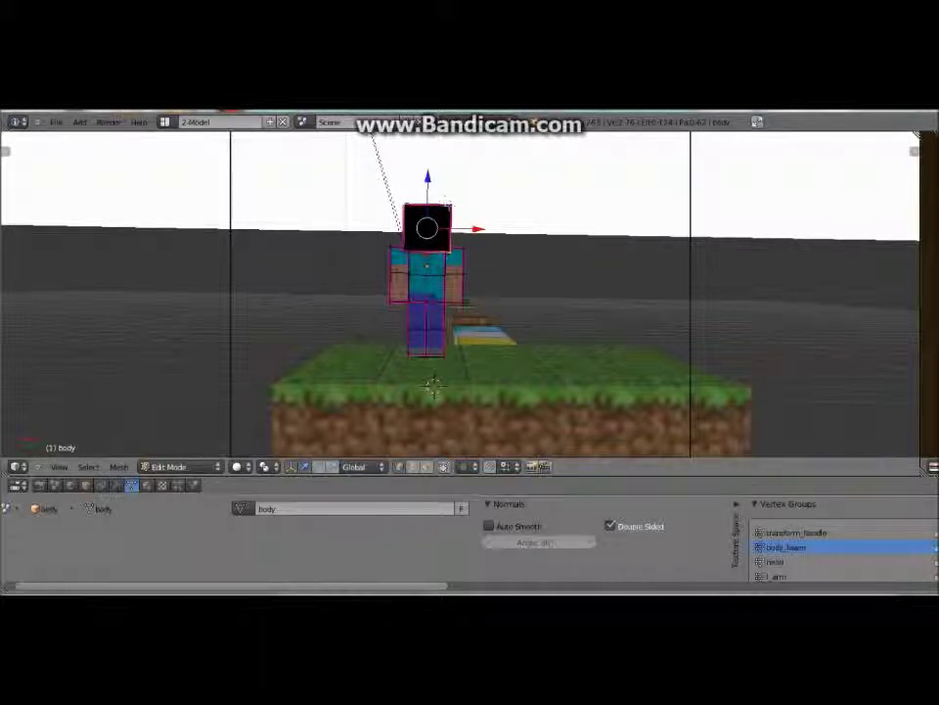
right_click(415, 236)
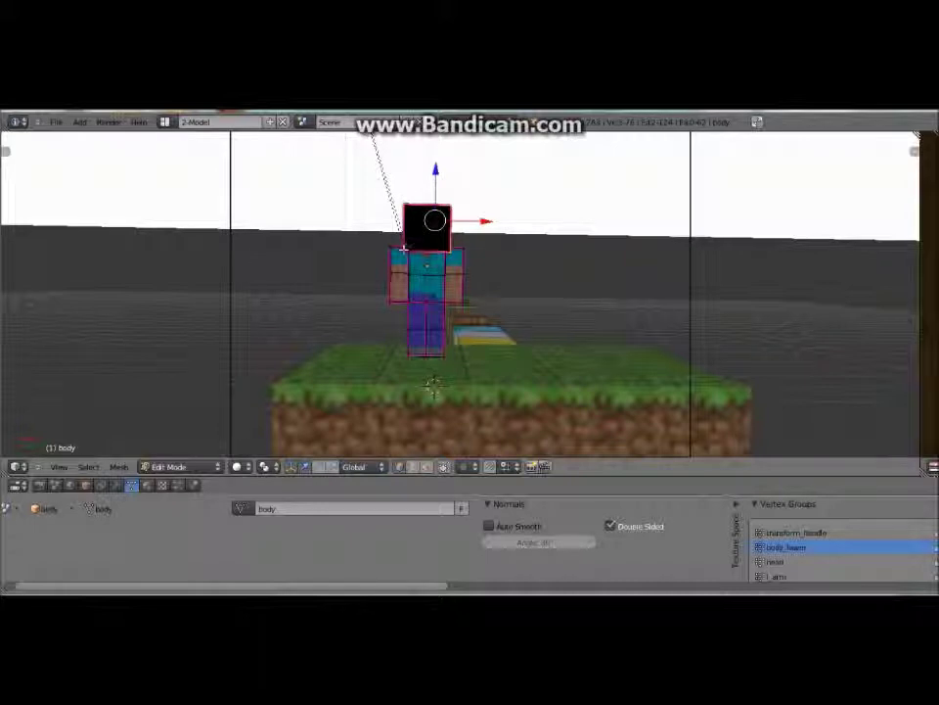
right_click(403, 248)
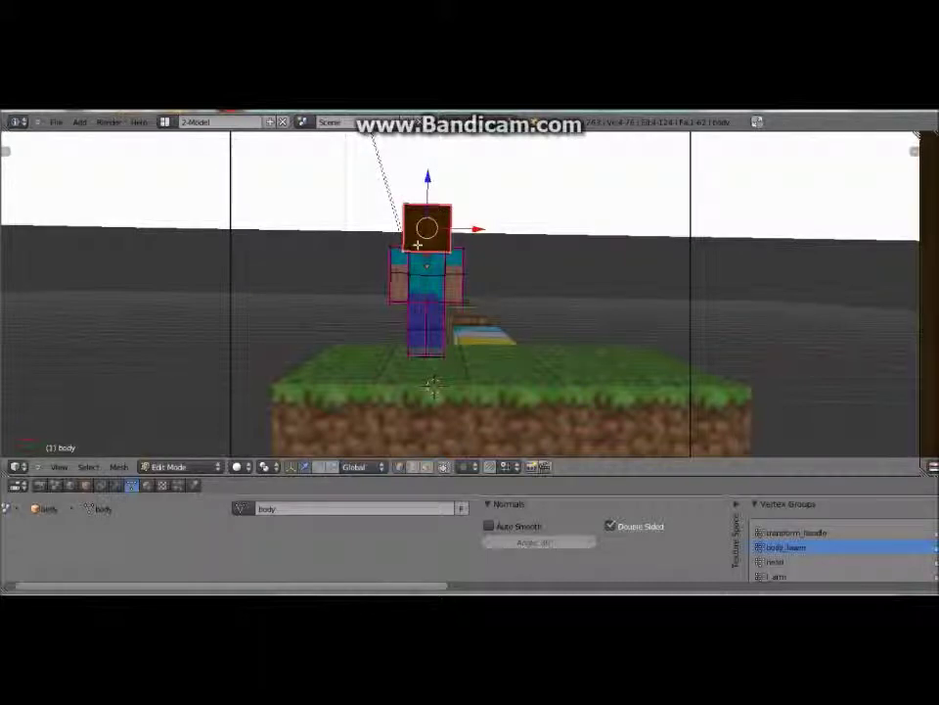
key(x)
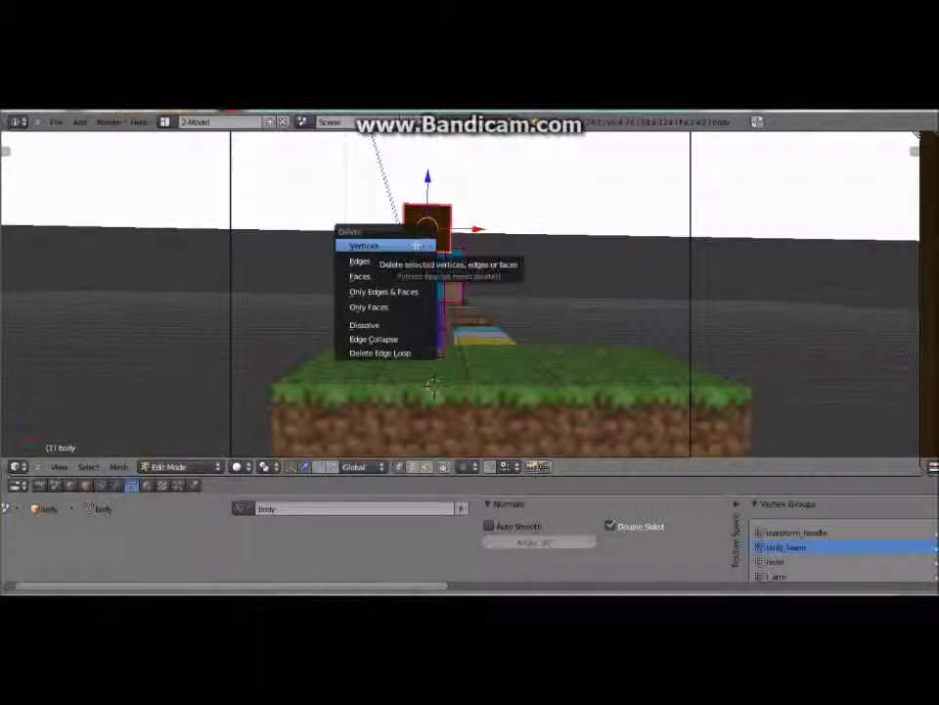
click(417, 244)
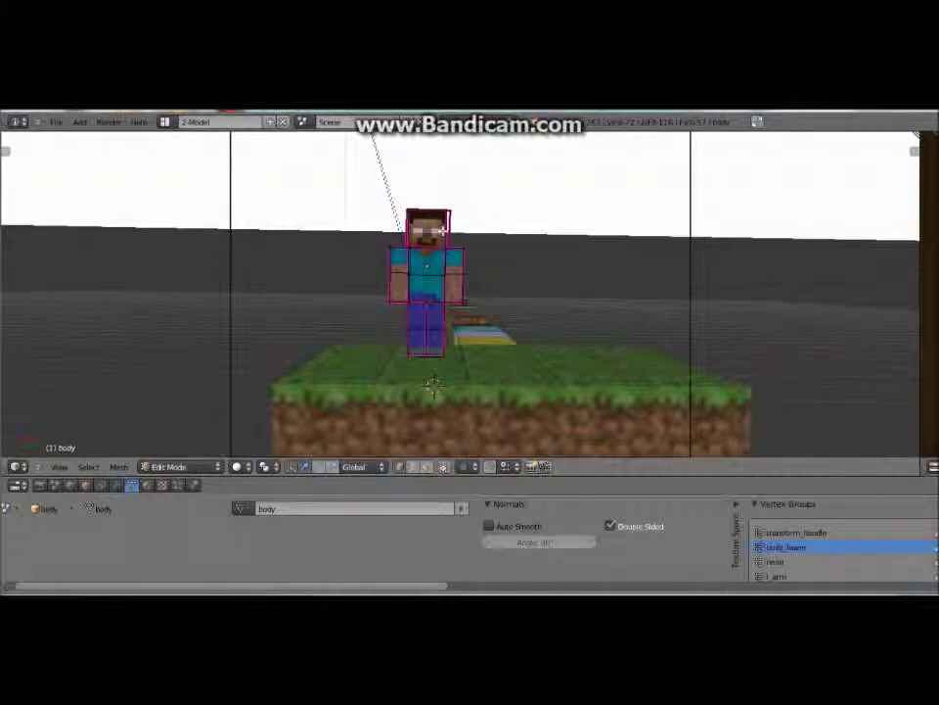
Return to Object Mode, select the armature and turn on X-Ray
click(207, 467)
click(209, 454)
right_click(426, 267)
right_click(428, 268)
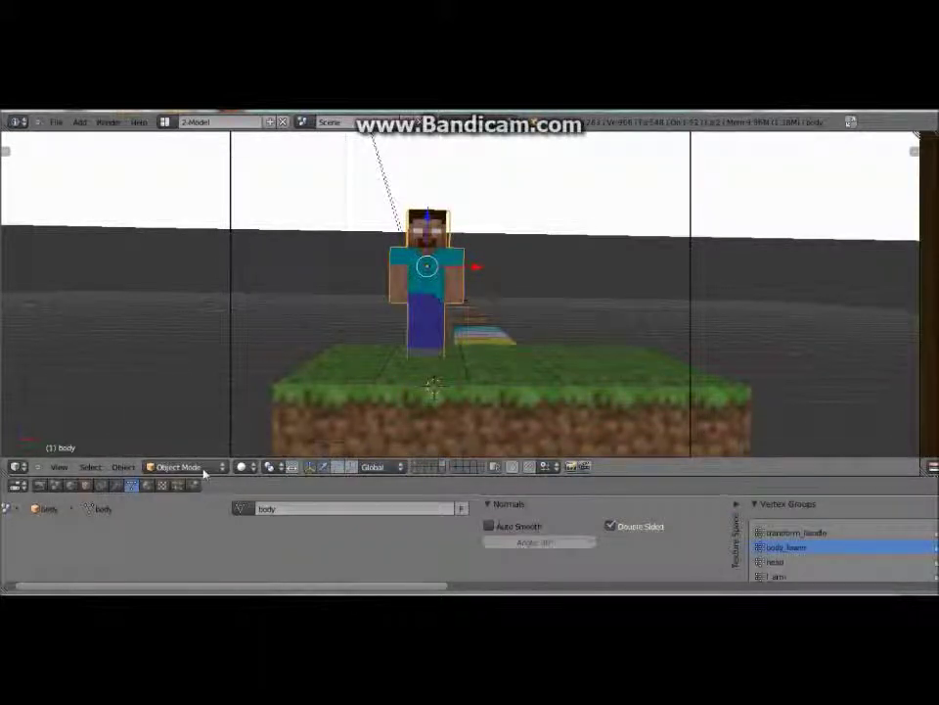
click(219, 470)
click(221, 469)
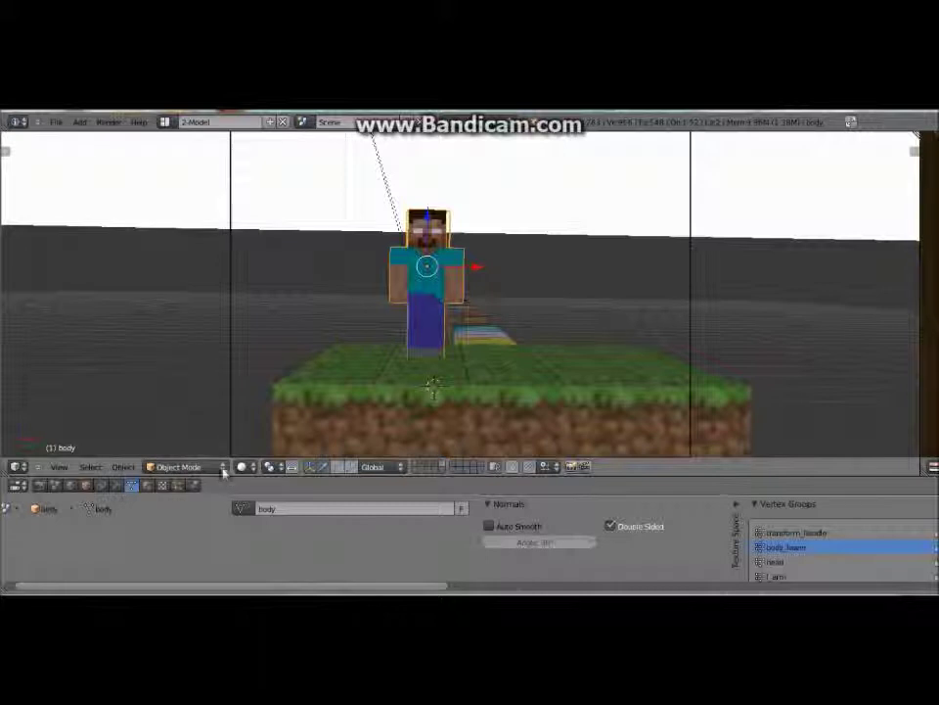
right_click(426, 309)
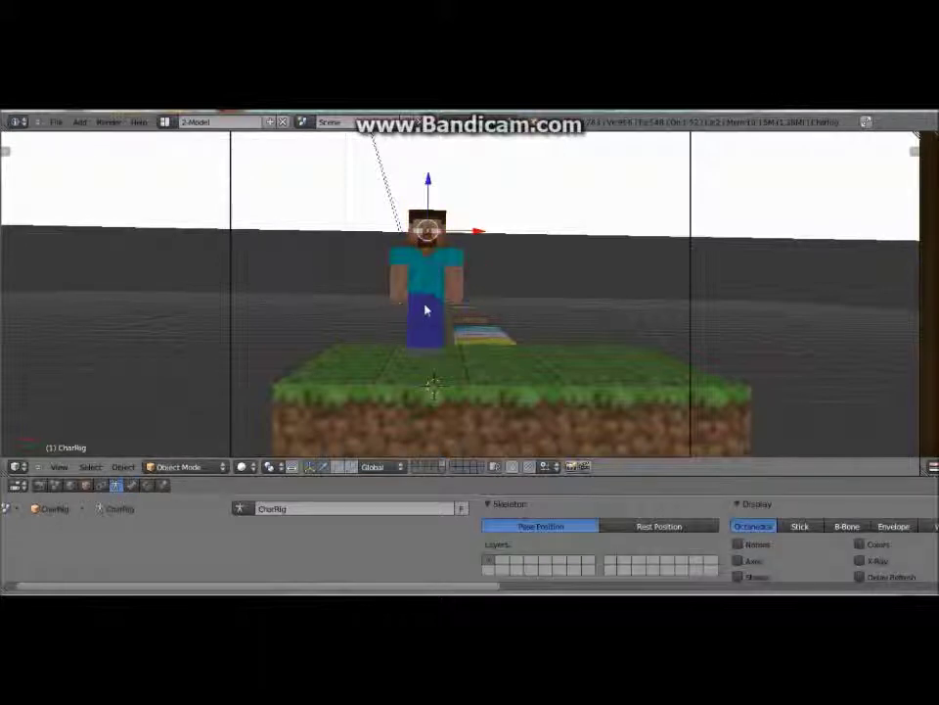
click(861, 560)
In Pose Mode, trackball-rotate the transform_handle bone, then rotate the figure back to face front
click(221, 468)
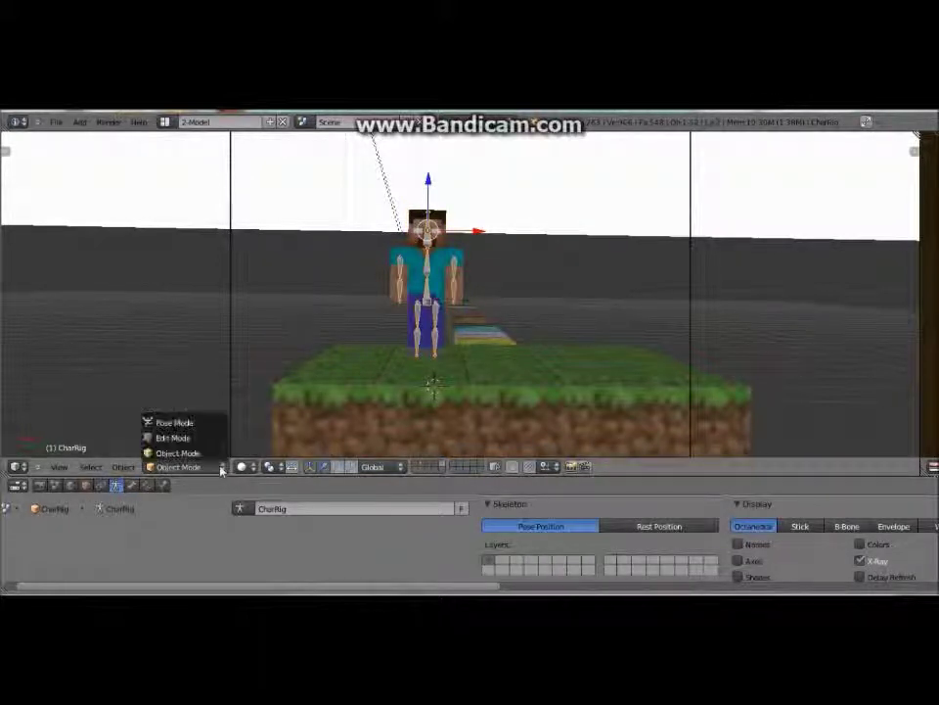
click(194, 422)
right_click(425, 306)
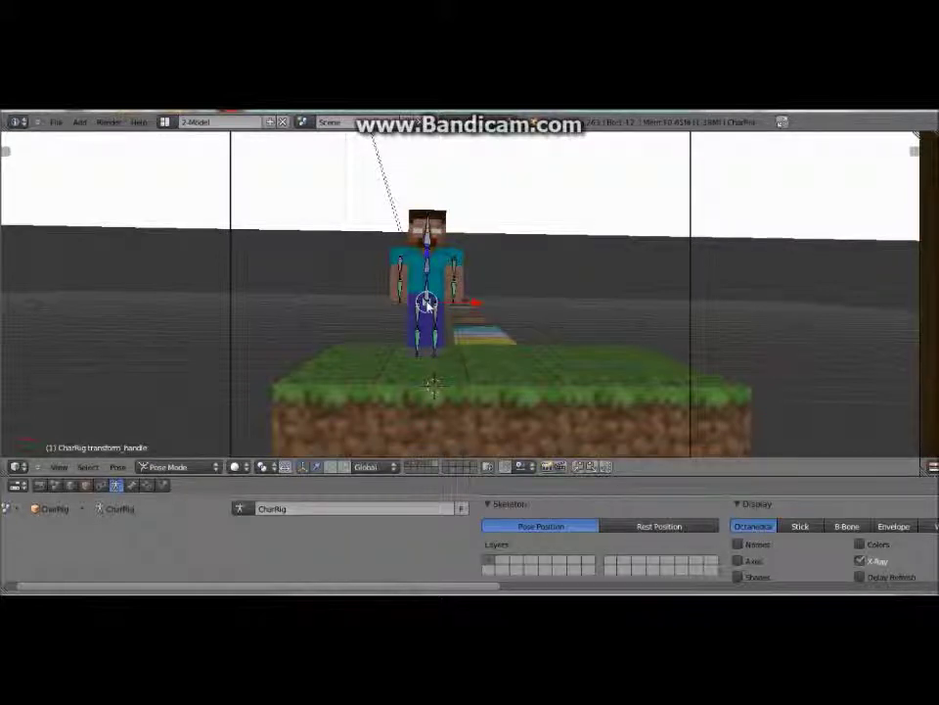
key(r)
key(r)
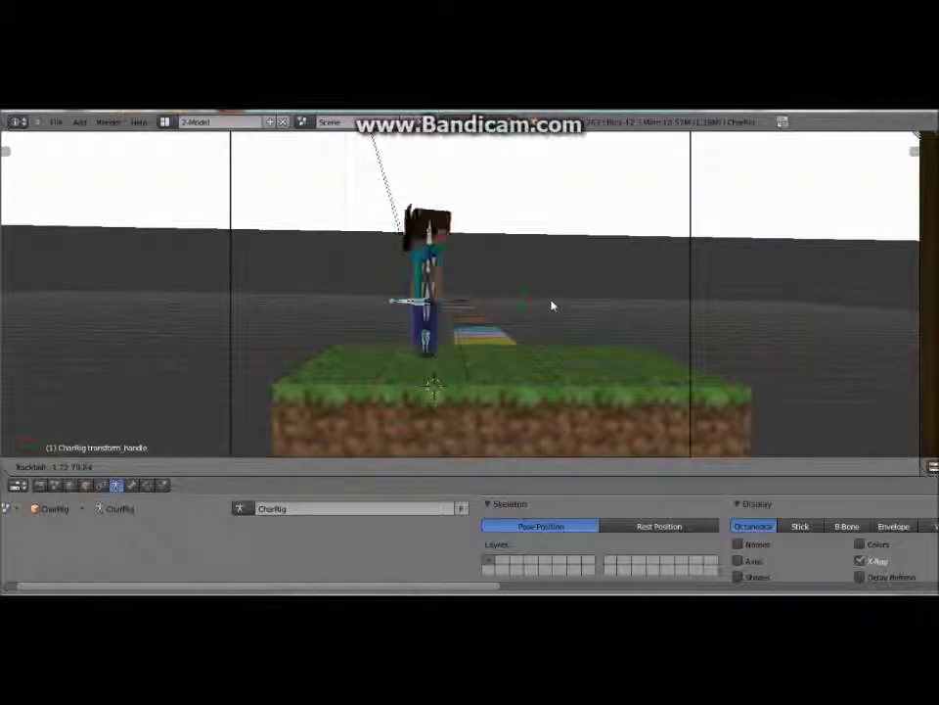
click(590, 310)
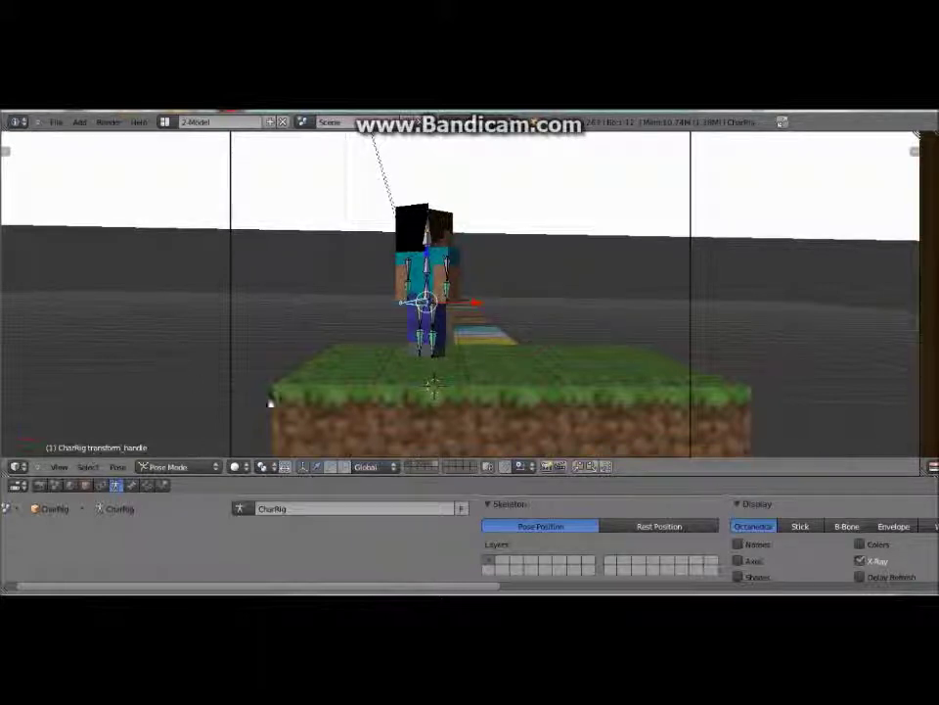
right_click(476, 306)
key(r)
key(r)
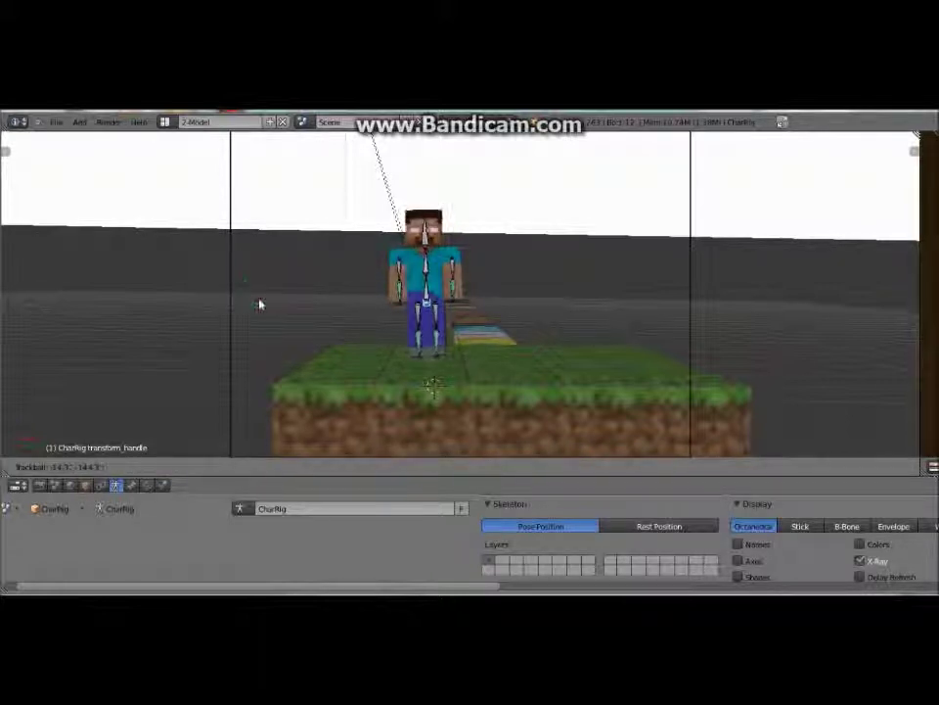
click(260, 312)
click(174, 467)
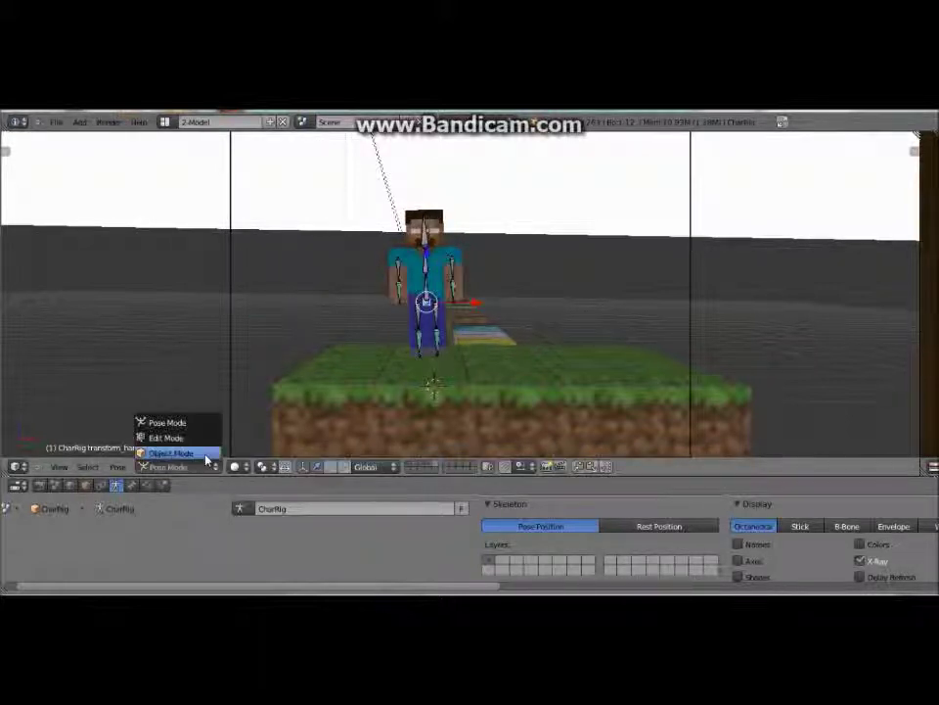
Switch to Object Mode, turn off X-Ray and select the body mesh
click(174, 453)
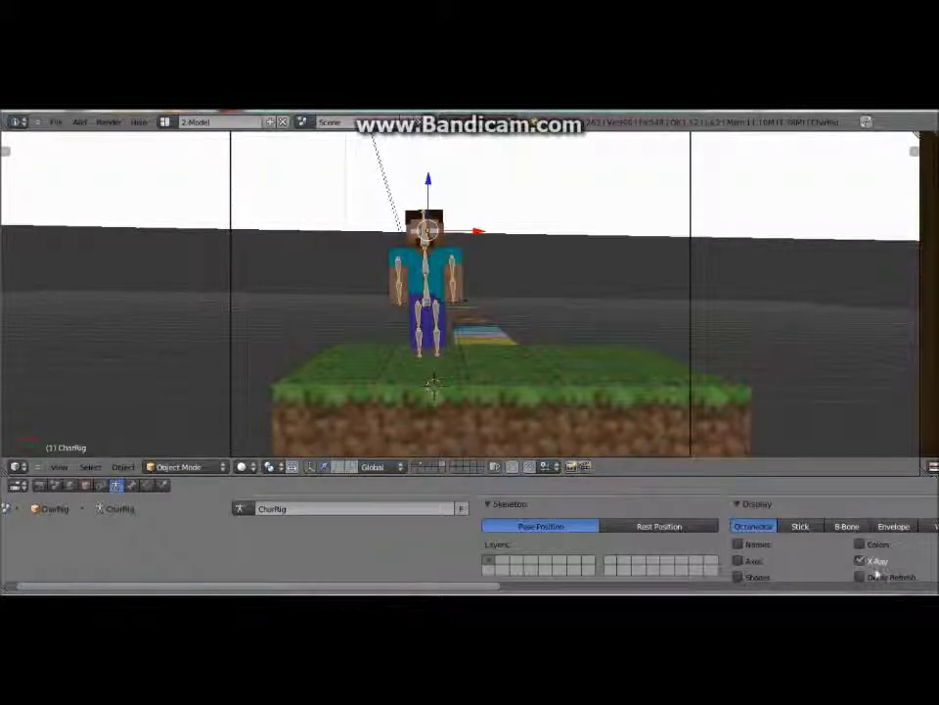
click(860, 560)
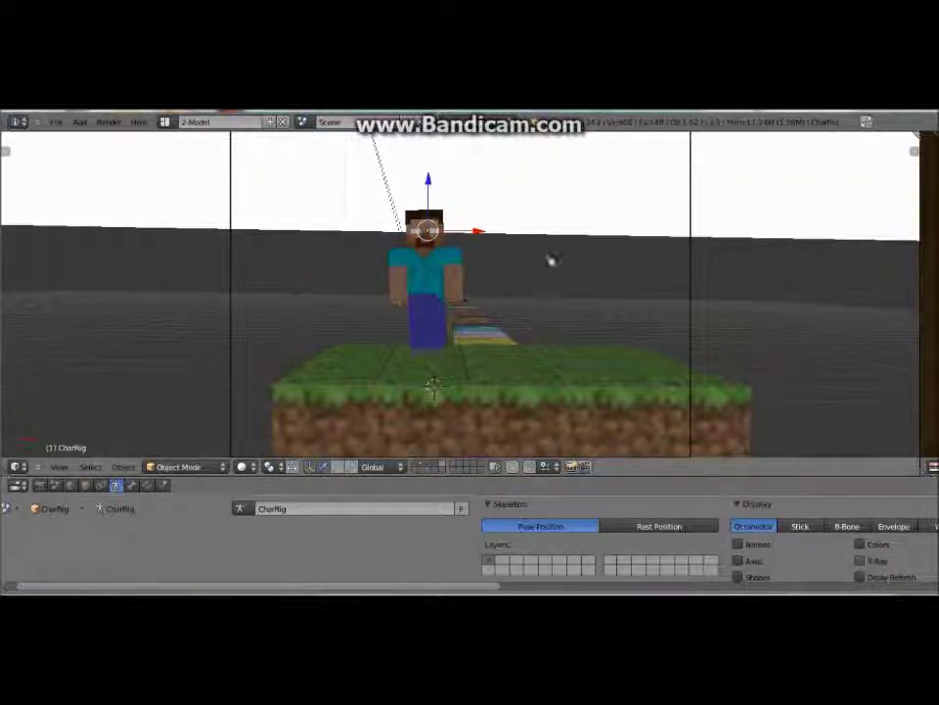
right_click(442, 236)
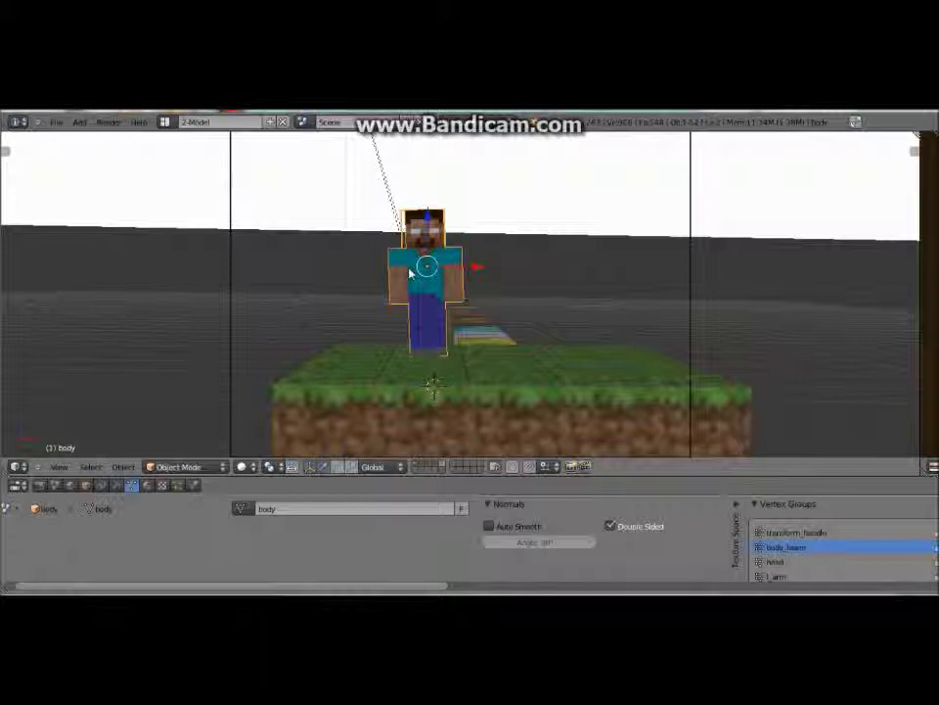
In Edit Mode, delete the remaining hat vertices on the head, then return to Object Mode
key(Tab)
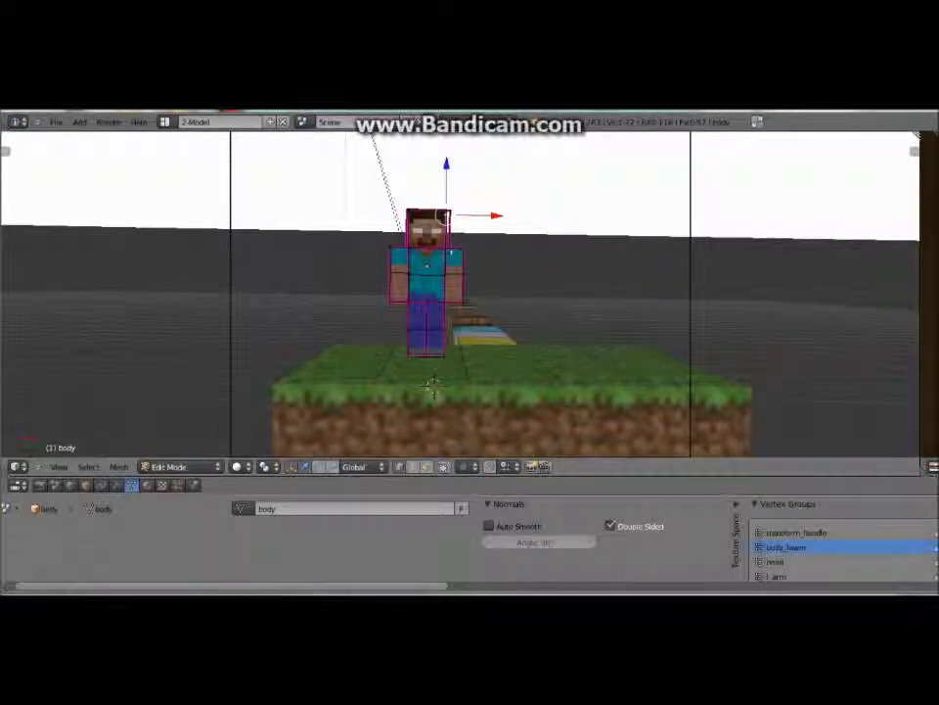
right_click(451, 253)
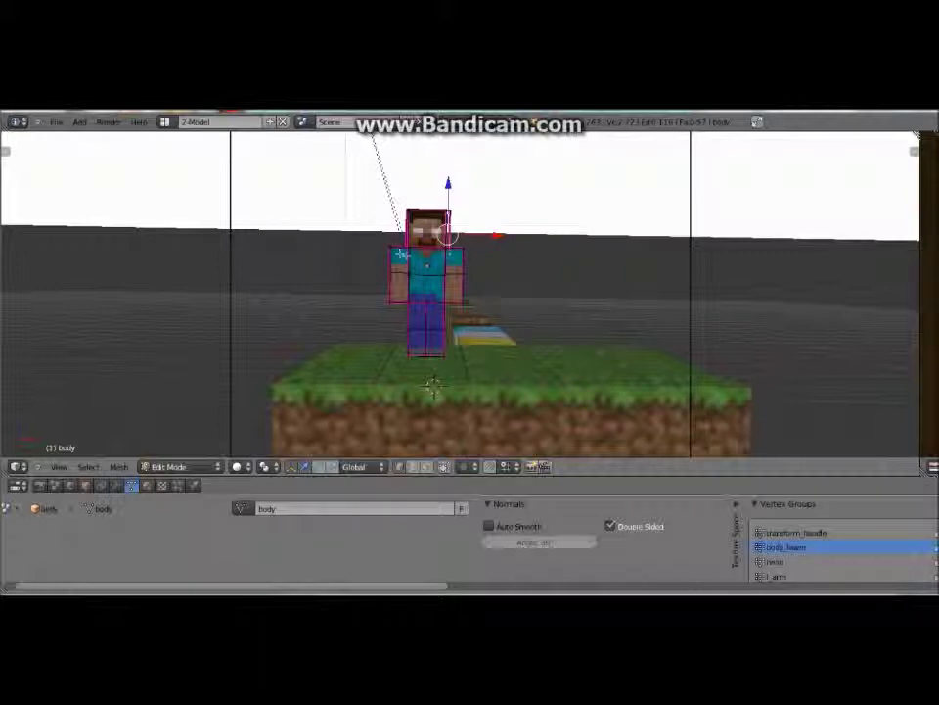
right_click(434, 241)
right_click(428, 233)
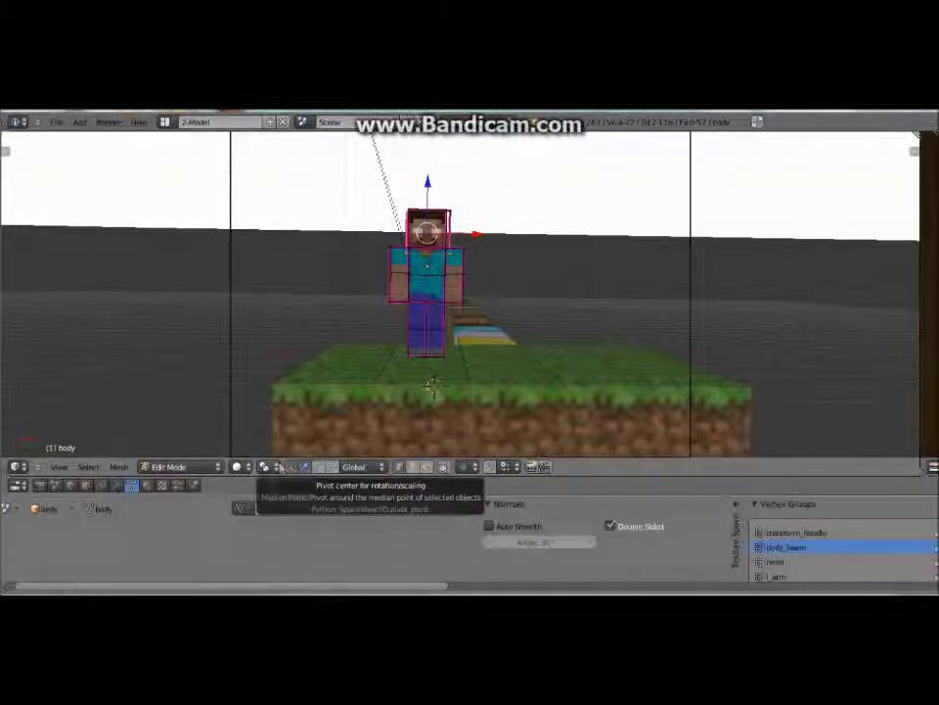
key(x)
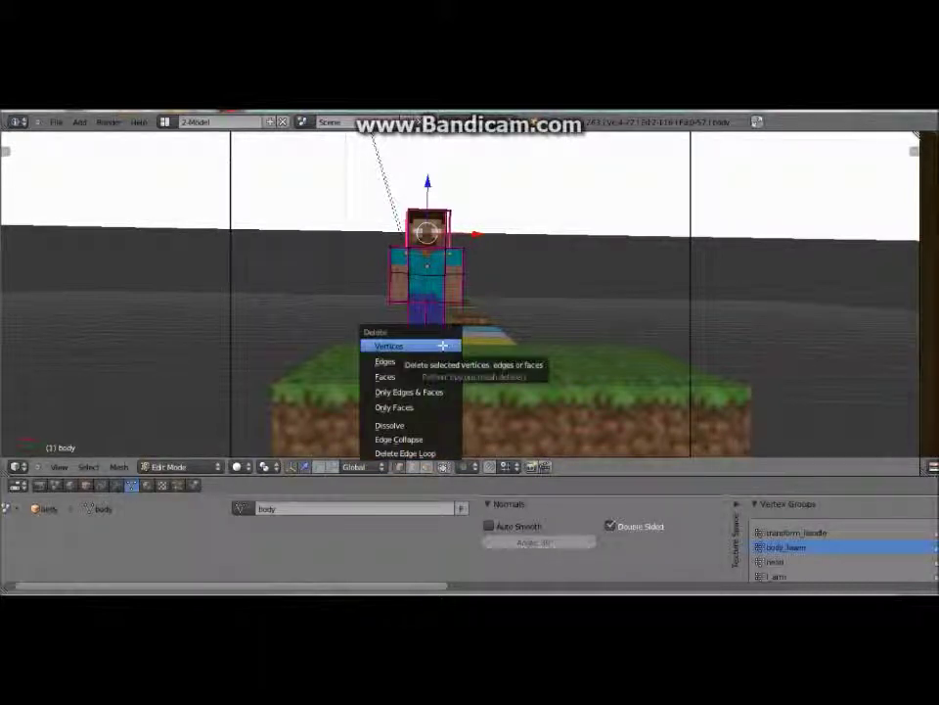
click(430, 346)
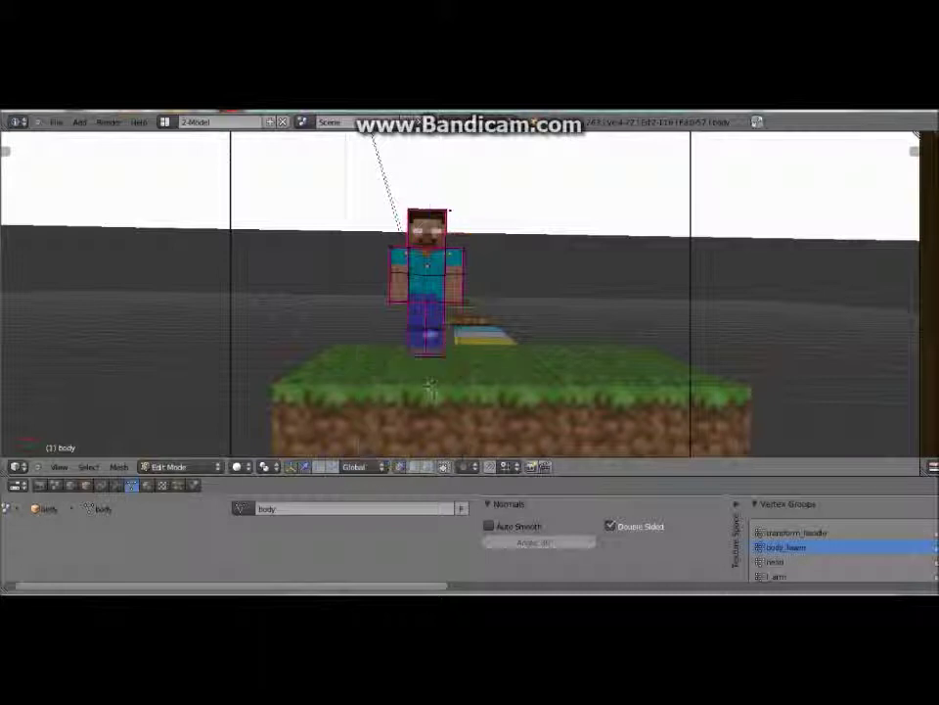
click(177, 469)
click(193, 452)
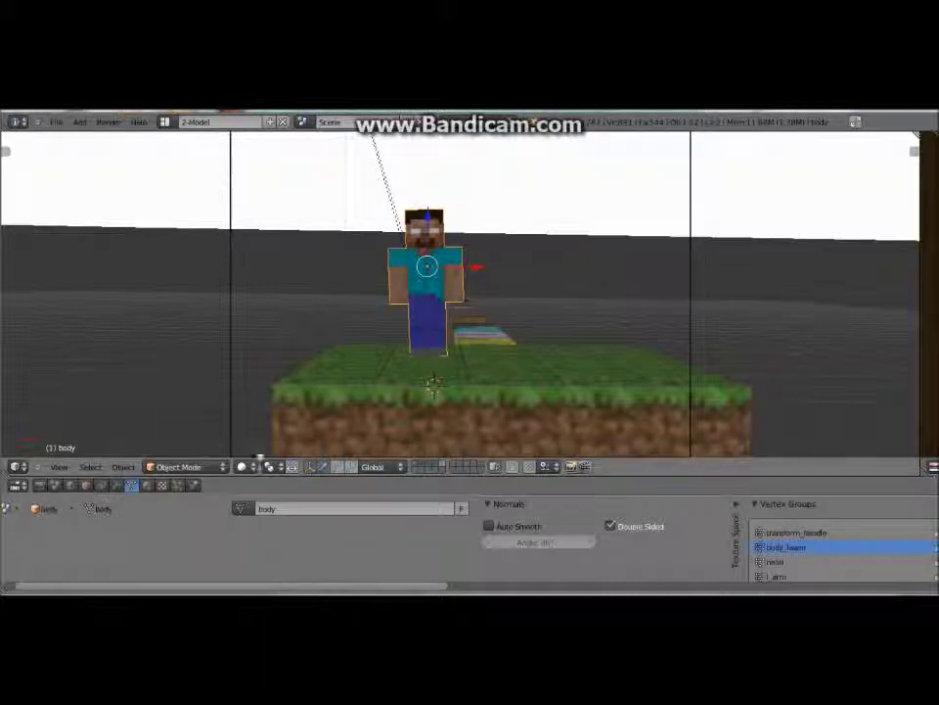
Select the armature and enable X-Ray so the bones show through the body
click(213, 467)
click(217, 453)
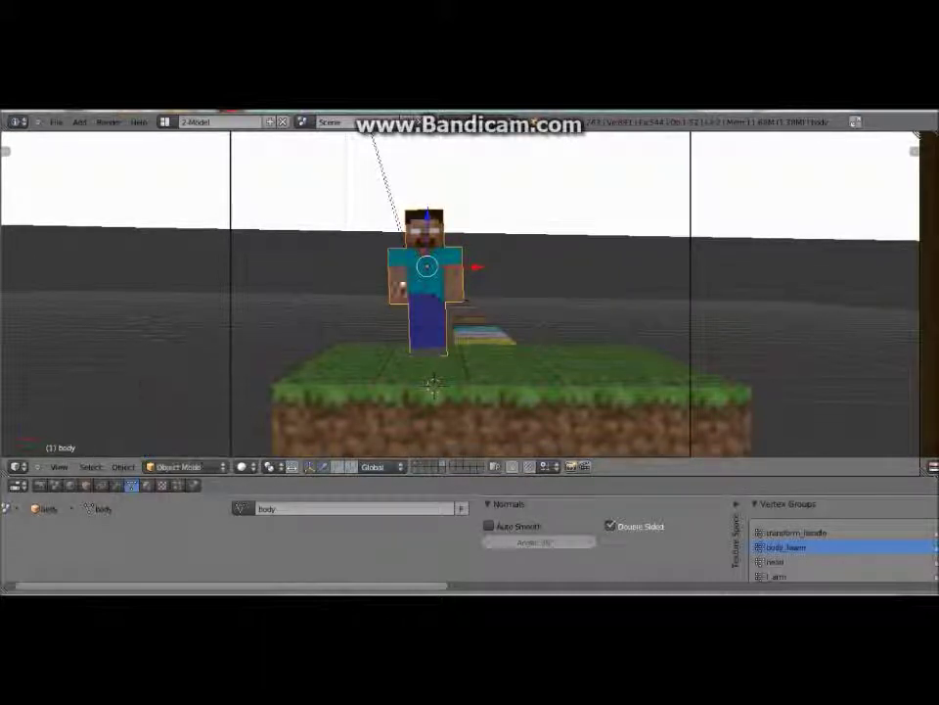
right_click(426, 272)
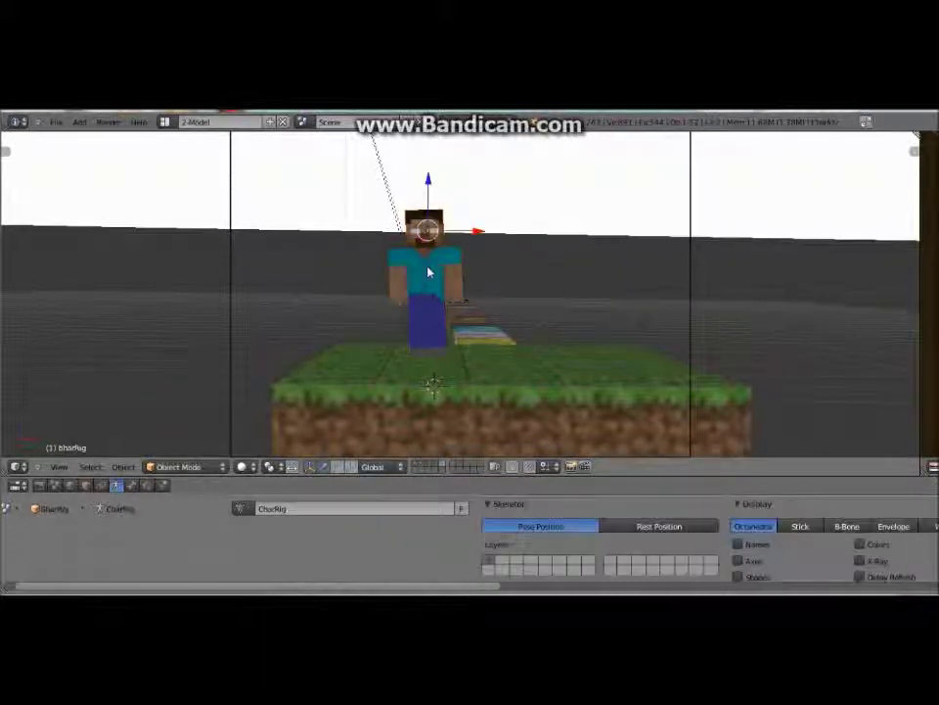
click(858, 561)
Switch the rig to Pose Mode and trackball-rotate the character into a tilted, leaning pose
click(220, 466)
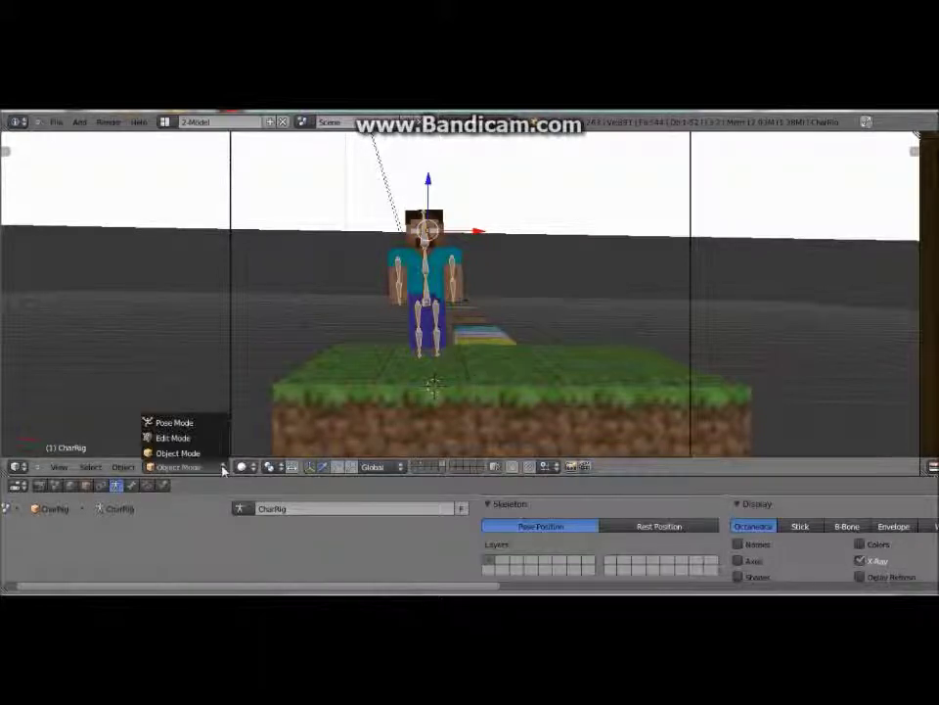
click(201, 424)
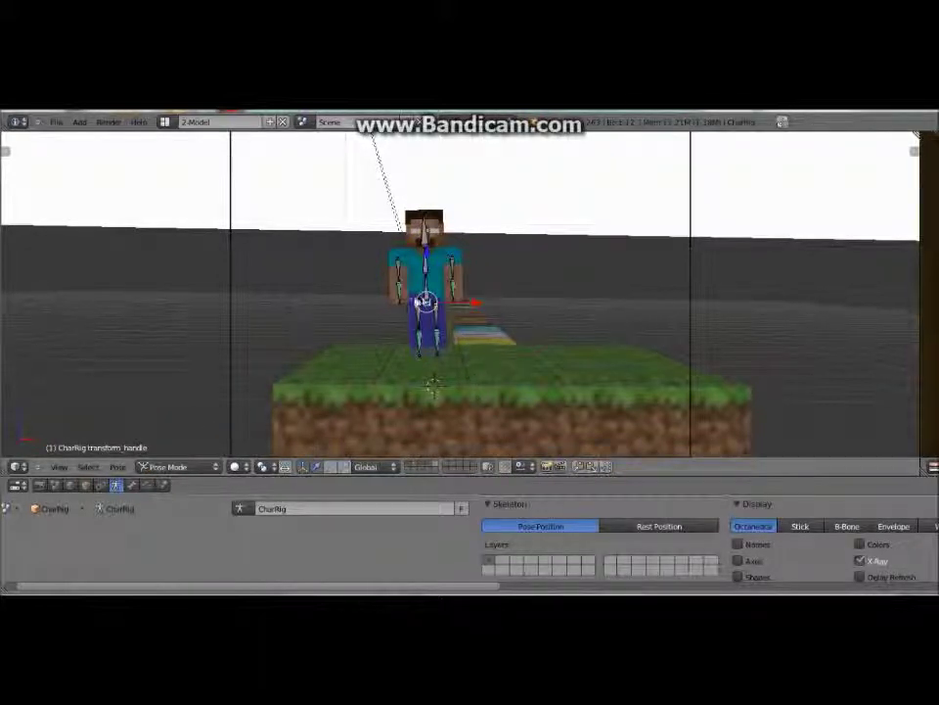
key(r)
key(r)
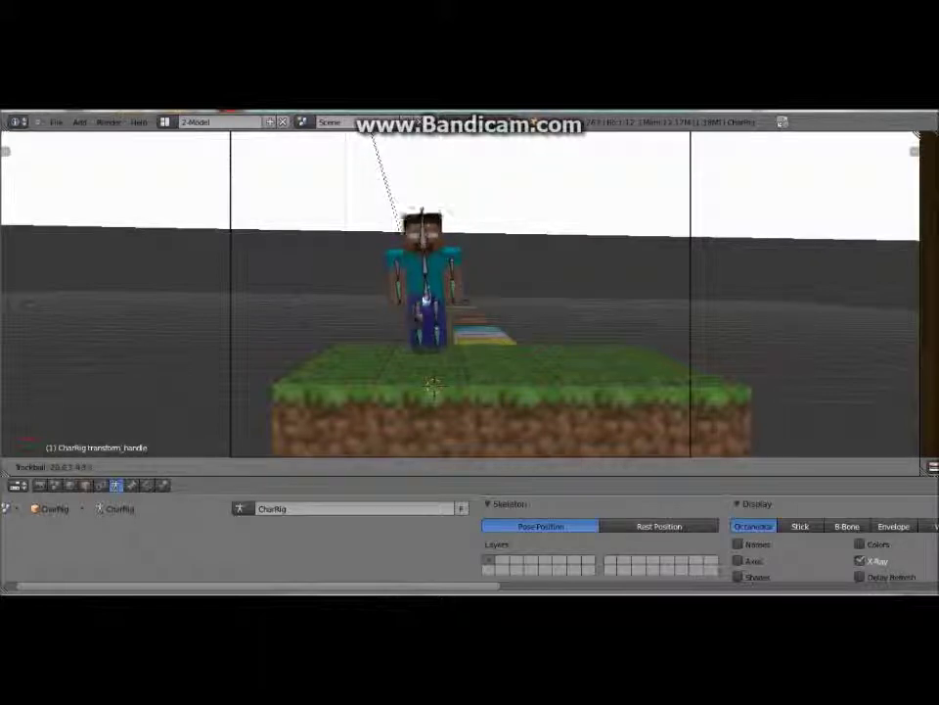
click(371, 362)
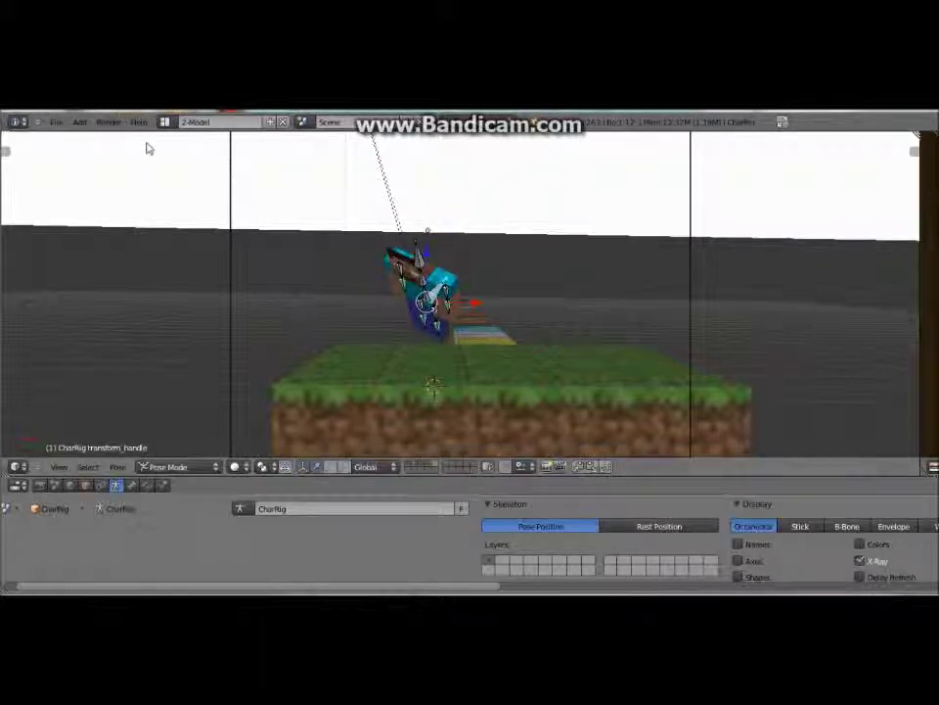
click(39, 486)
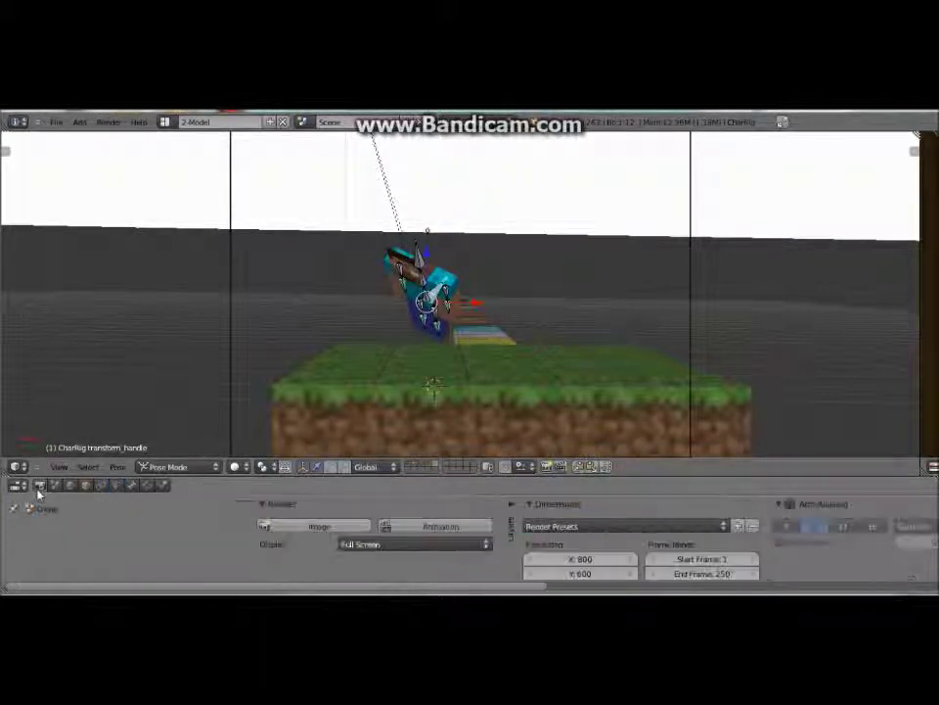
Render an image of the tilted character on the grass block, then go back to the 3D view
click(345, 523)
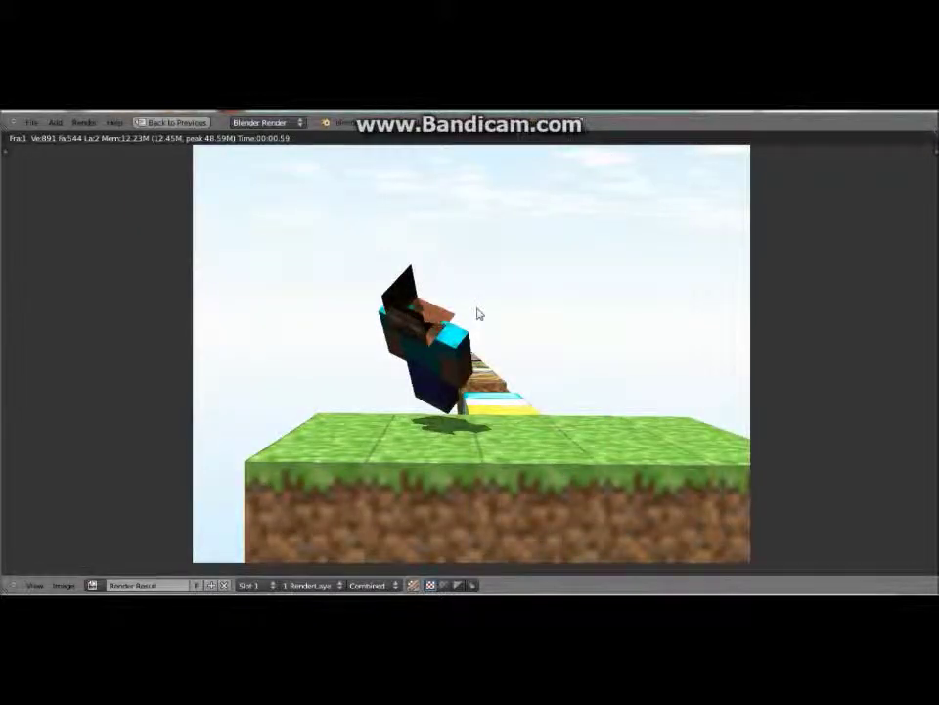
click(169, 124)
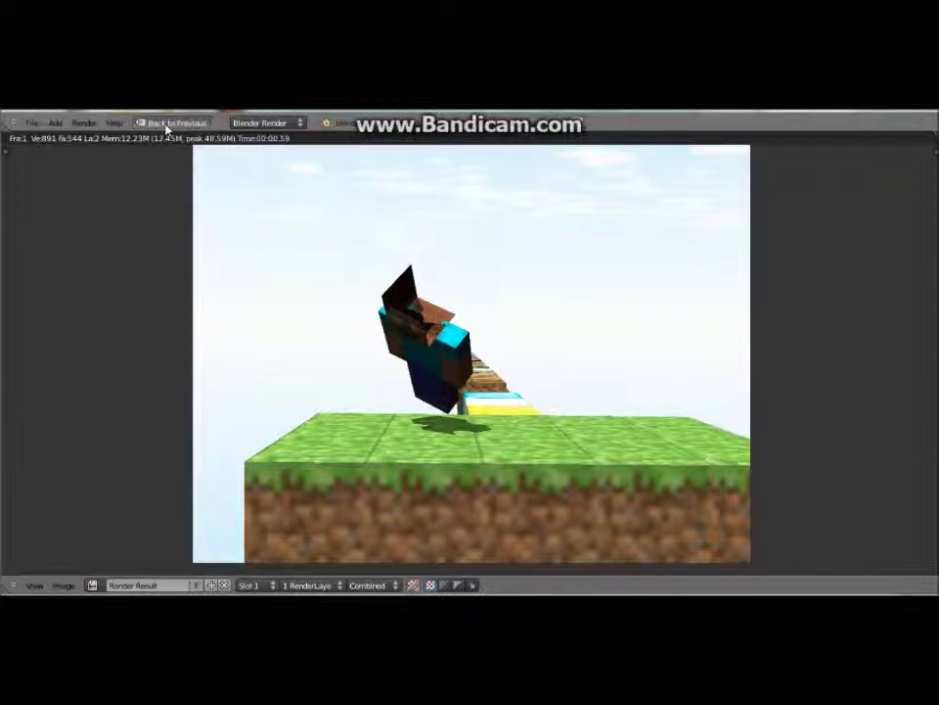
key(r)
key(r)
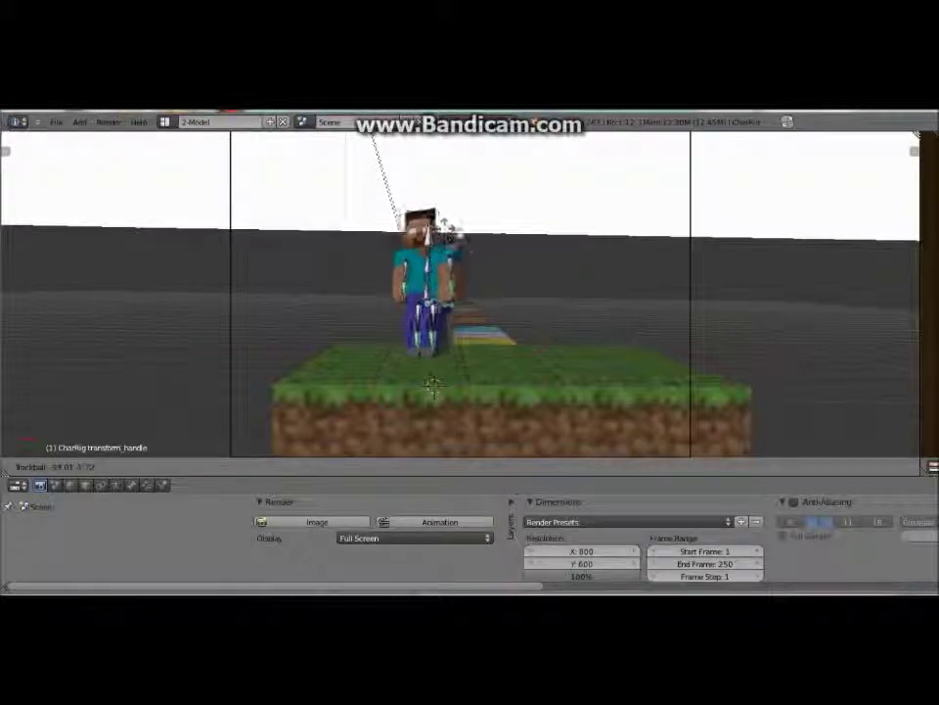
Rotate the root bone in several confirmed passes until the character stands upright facing front
click(453, 253)
key(r)
key(r)
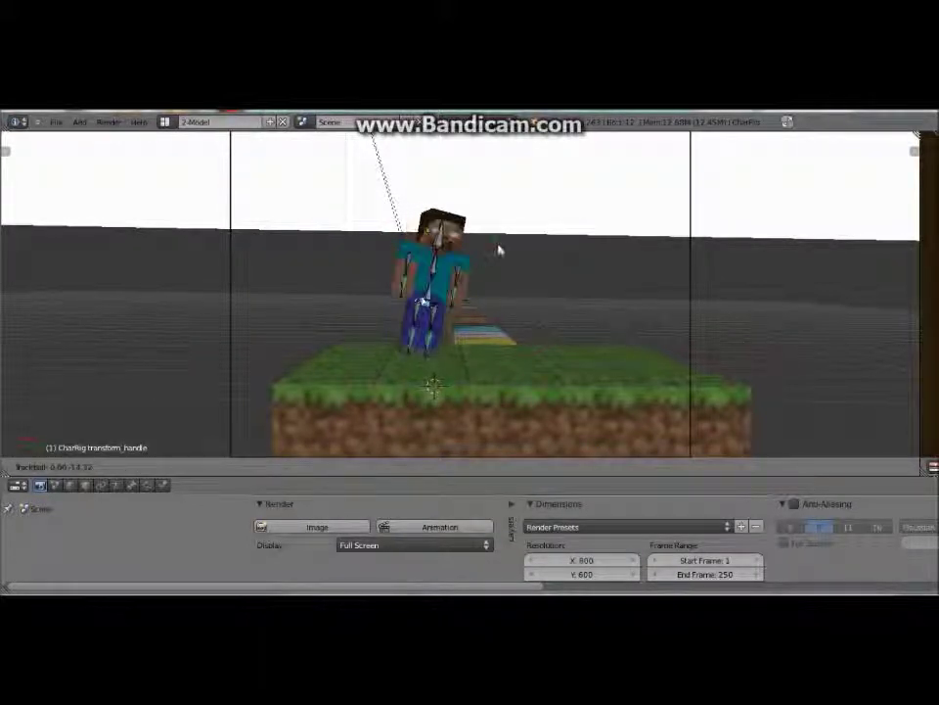
click(478, 252)
key(r)
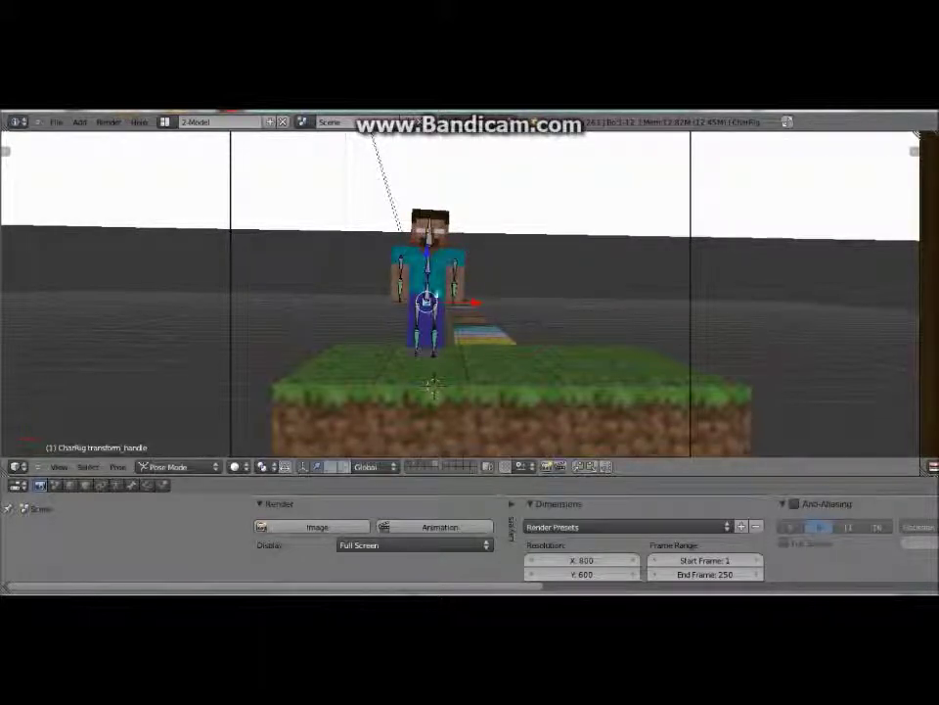
key(r)
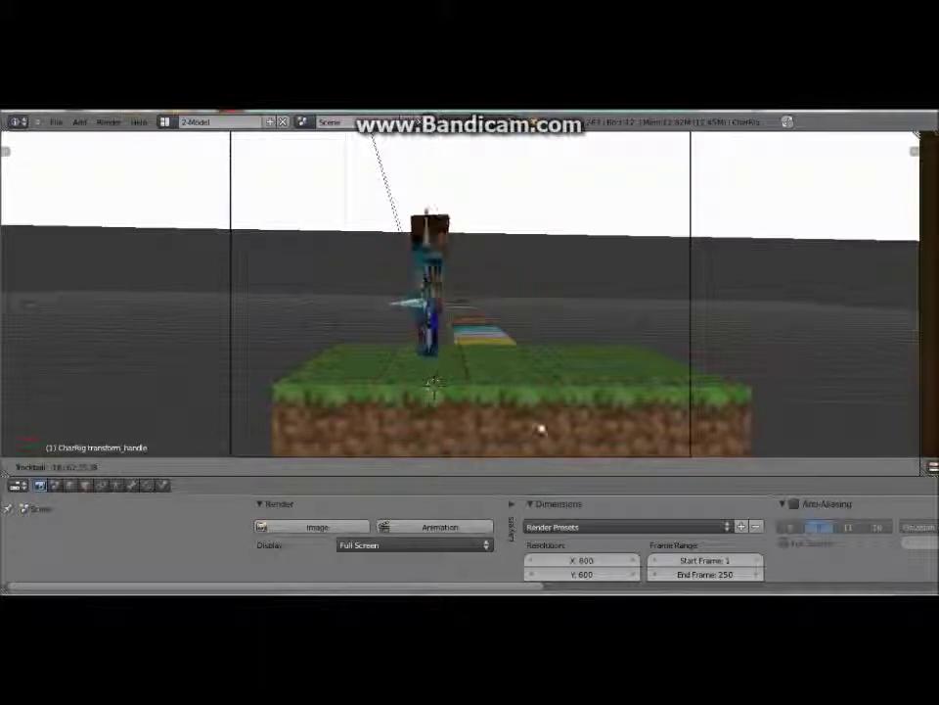
click(428, 309)
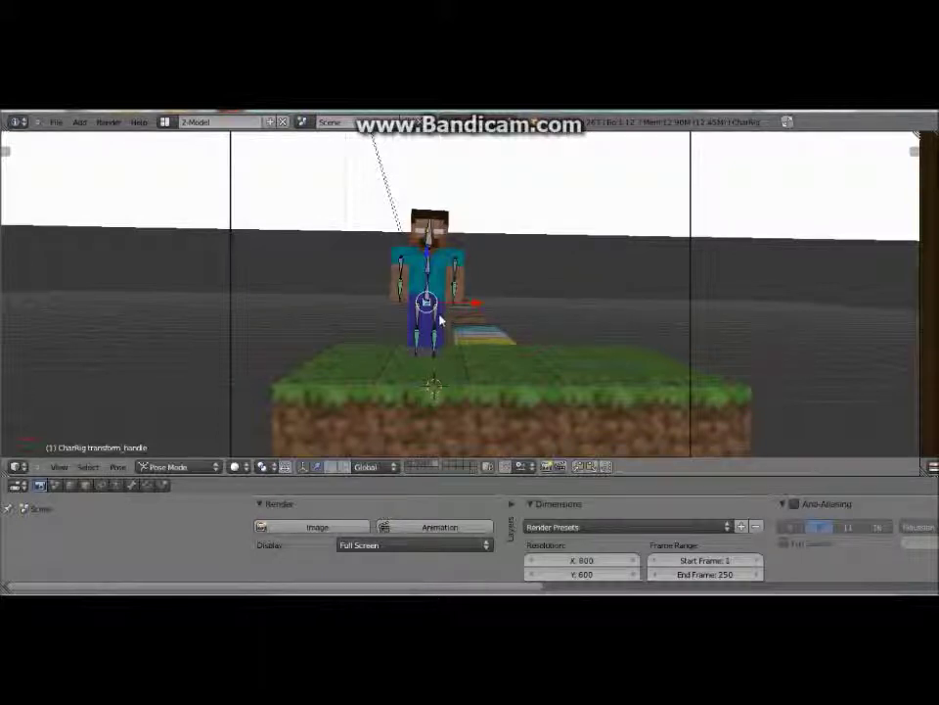
key(r)
key(r)
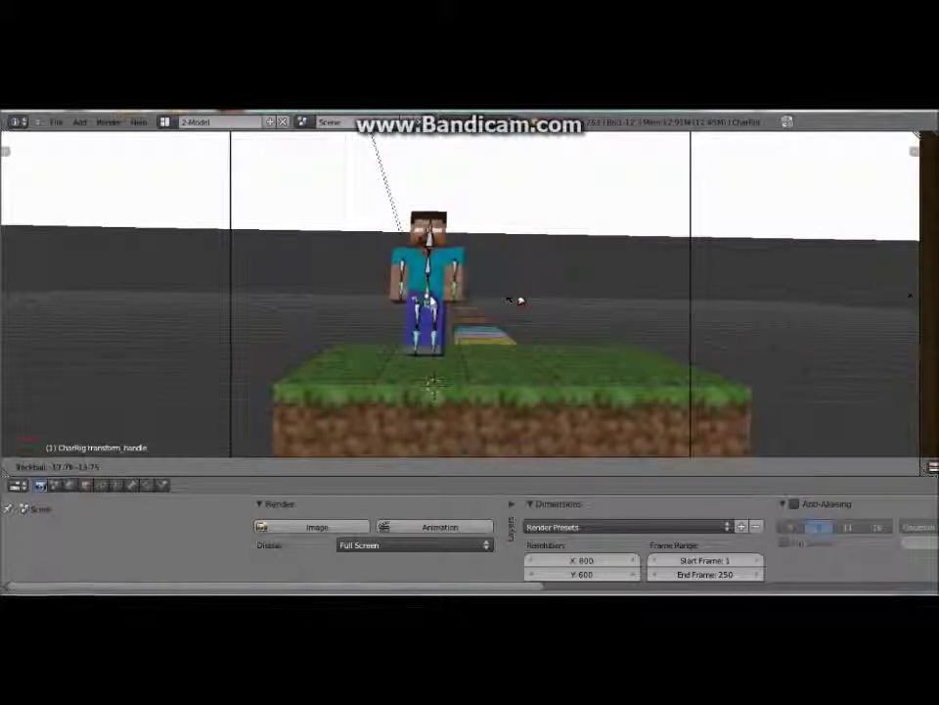
click(436, 313)
key(r)
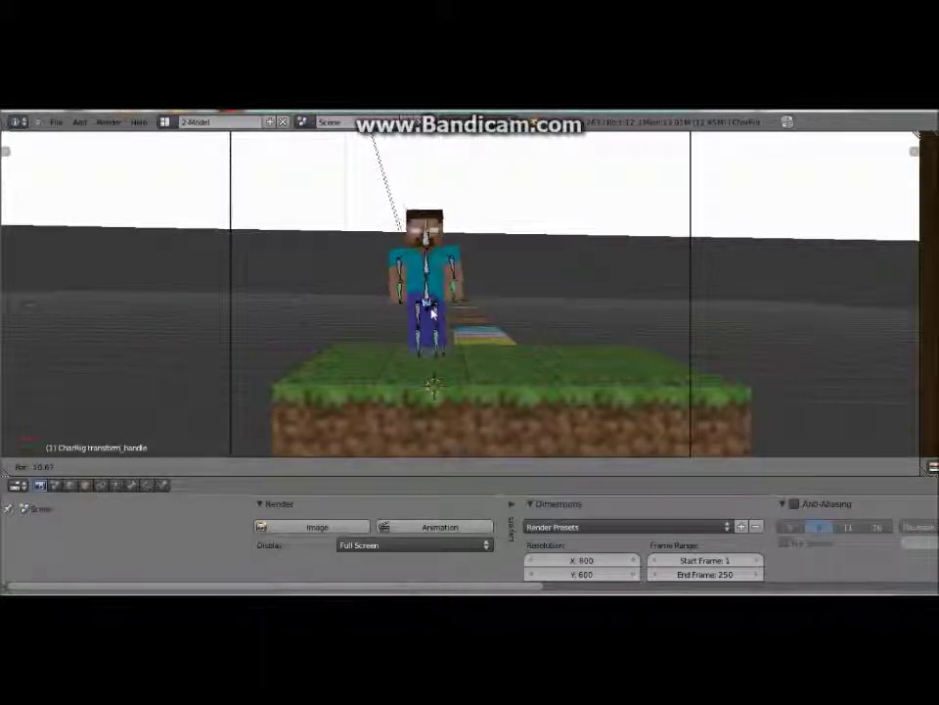
click(432, 311)
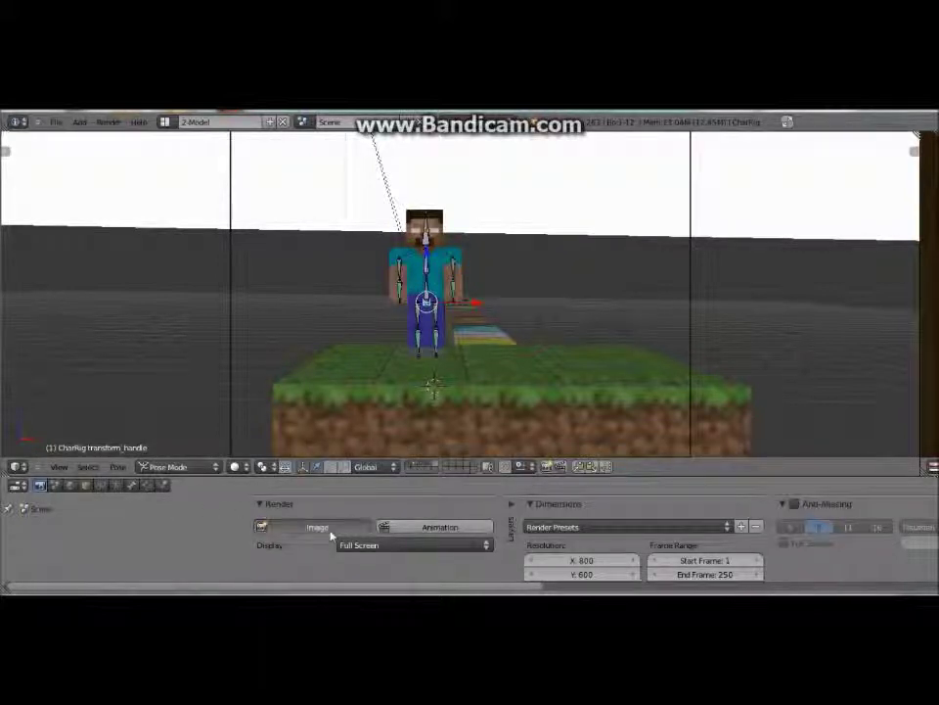
Render a still of the upright character, return to the scene, and begin another trackball rotation
click(329, 530)
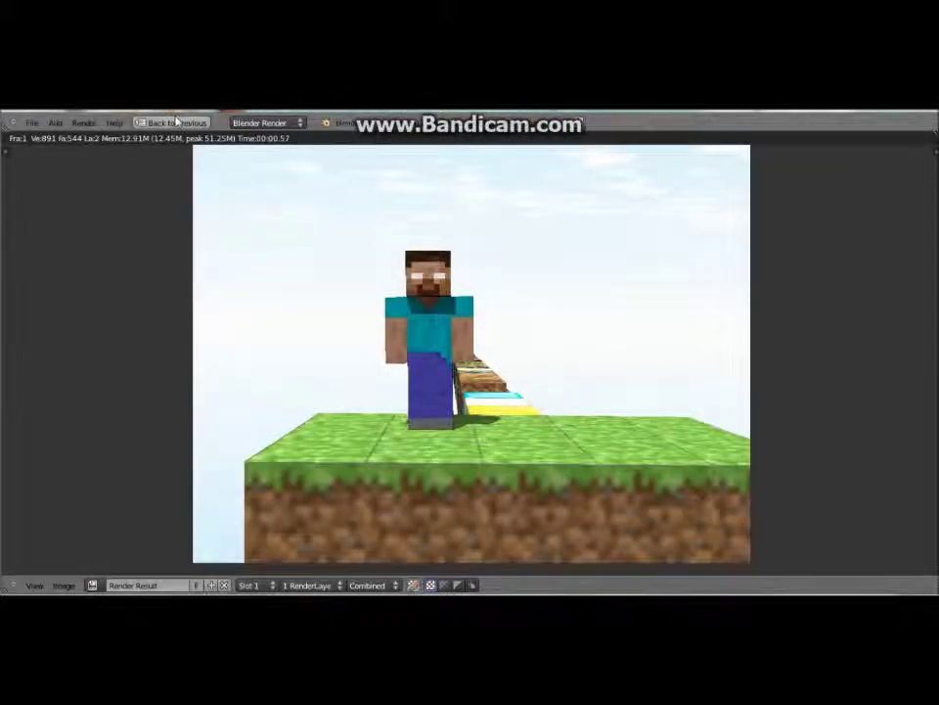
click(177, 122)
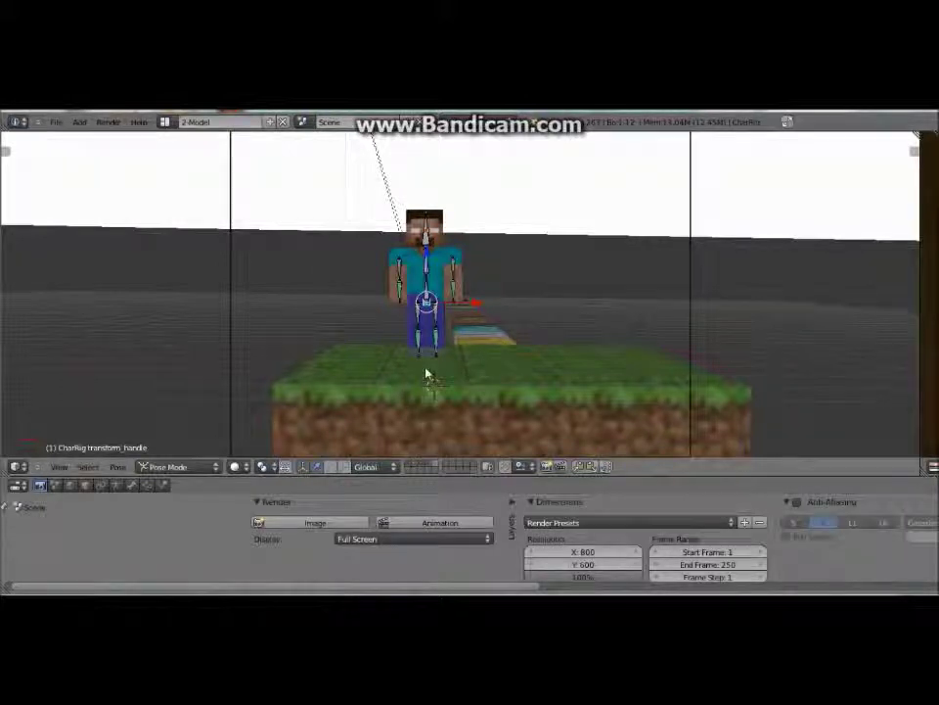
key(r)
key(r)
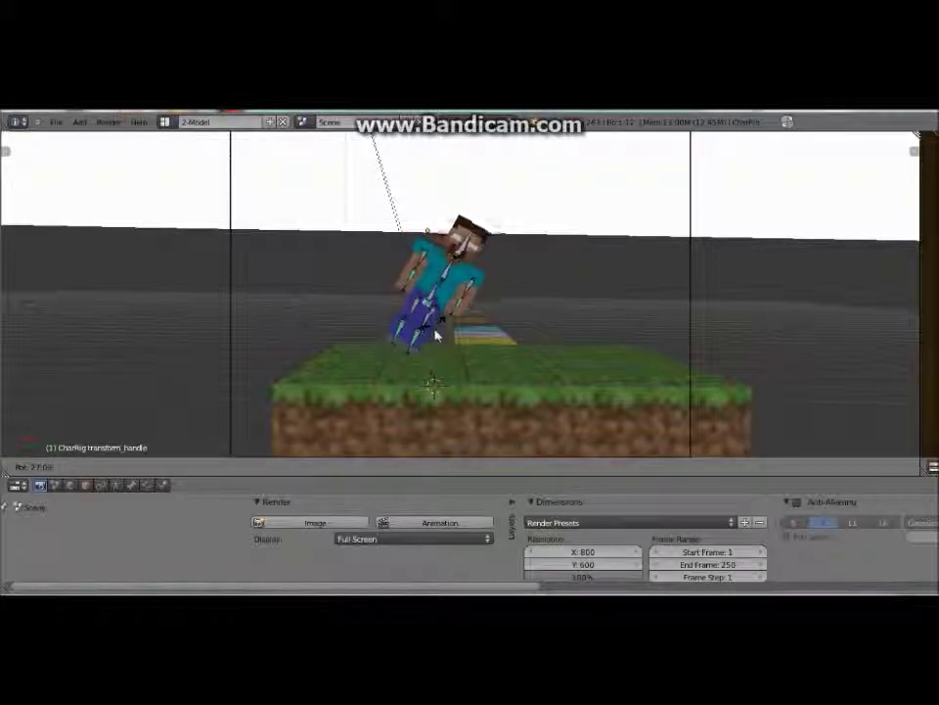
Confirm the upright pose and replace the skin image with a dark PNG from the Minecraft Skins folder
click(530, 330)
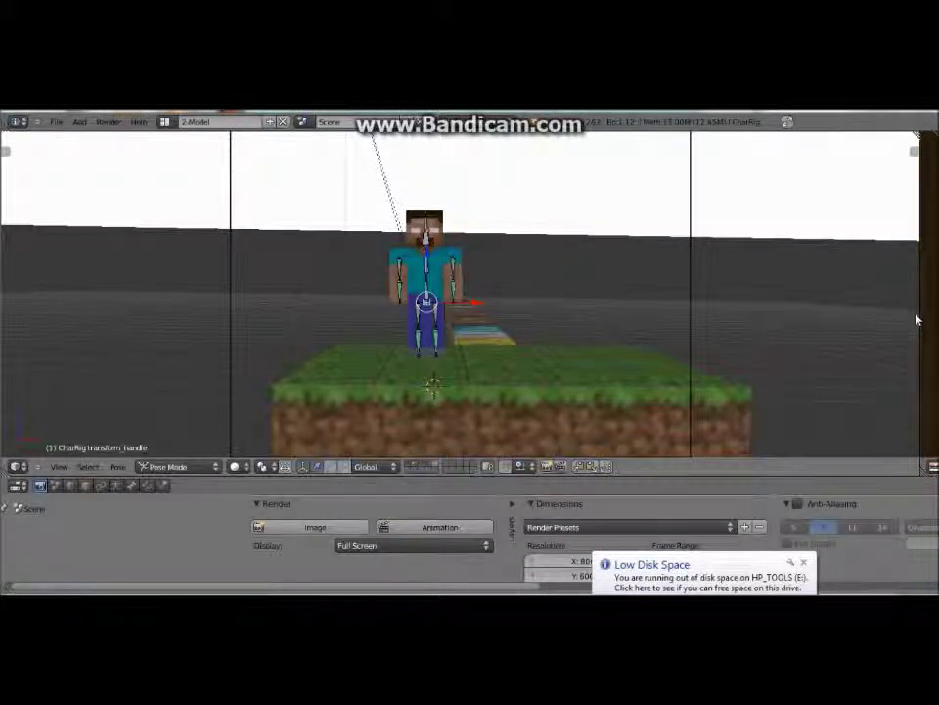
drag(919, 317, 619, 353)
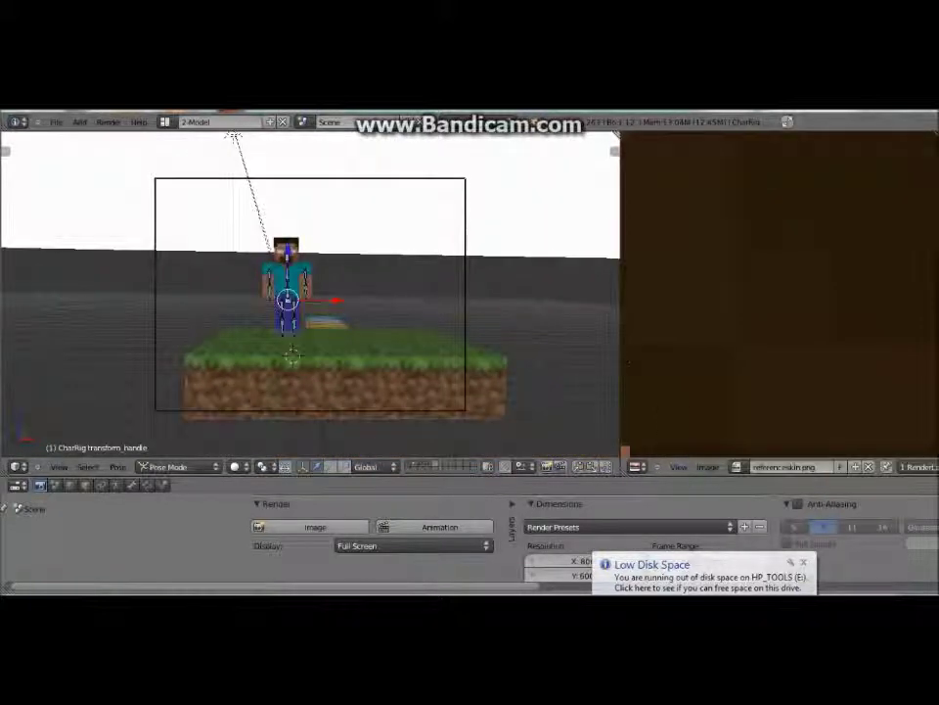
click(701, 467)
click(724, 427)
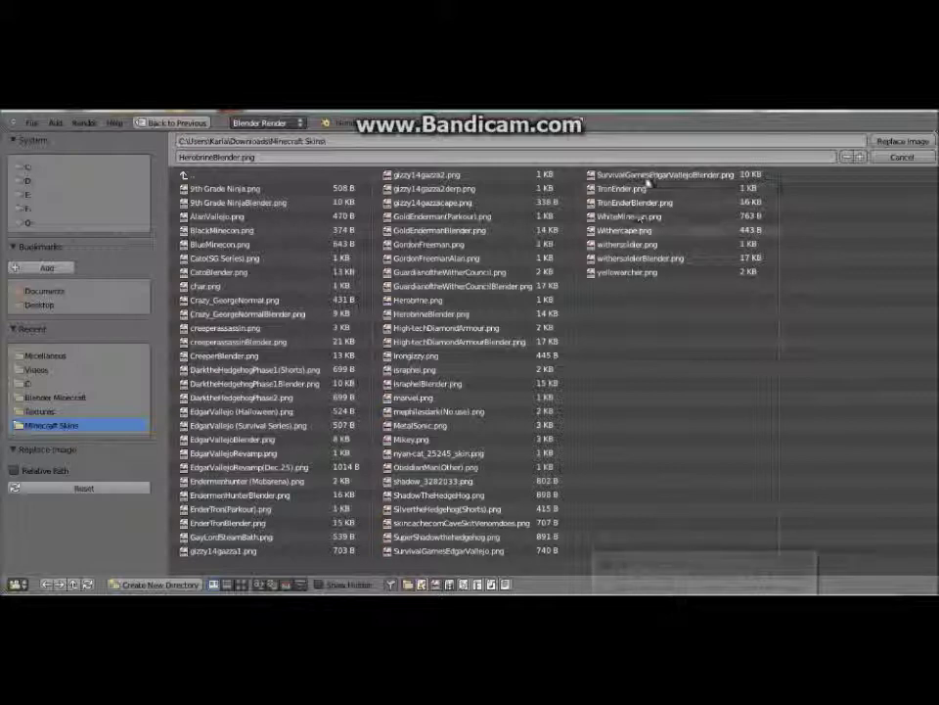
double_click(467, 278)
drag(620, 268, 916, 296)
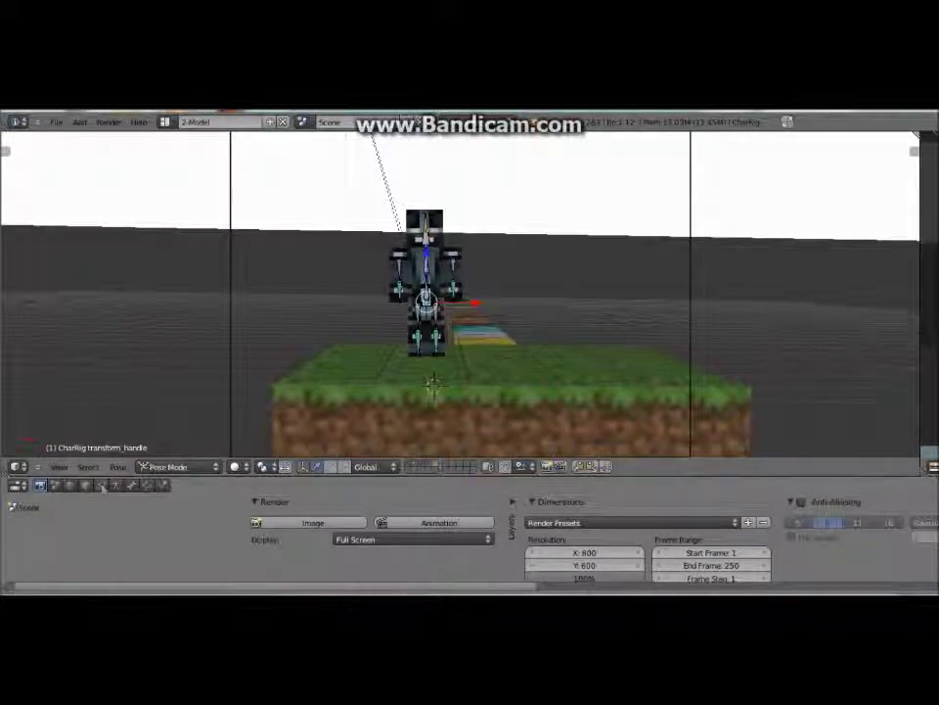
ctrl+middle_drag(186, 478, 295, 548)
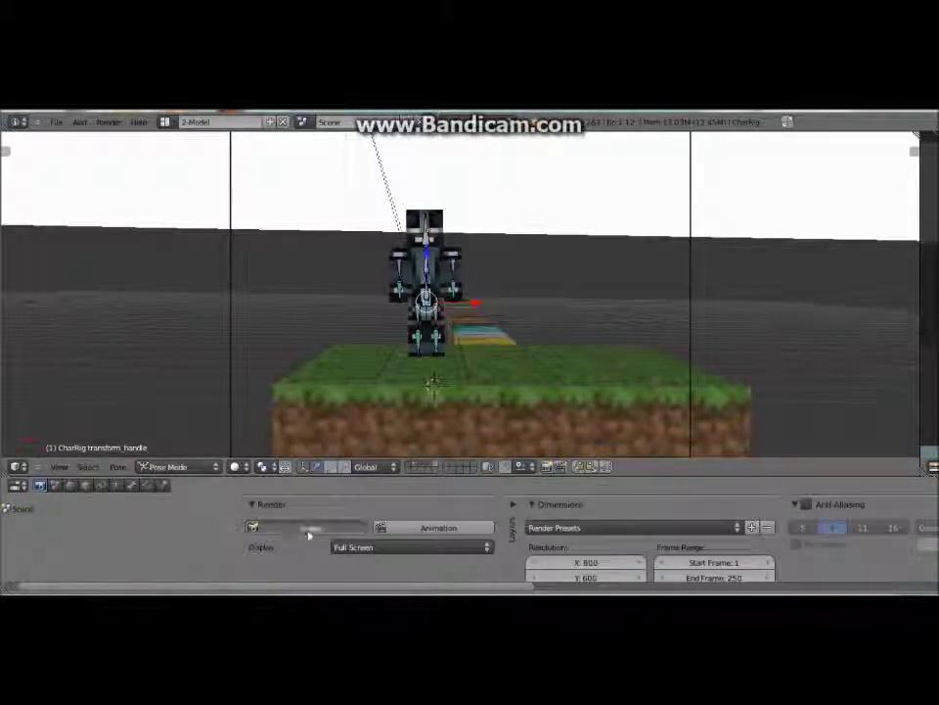
Render a still of the dark-skinned character, then return to the upright character in Pose Mode
click(308, 529)
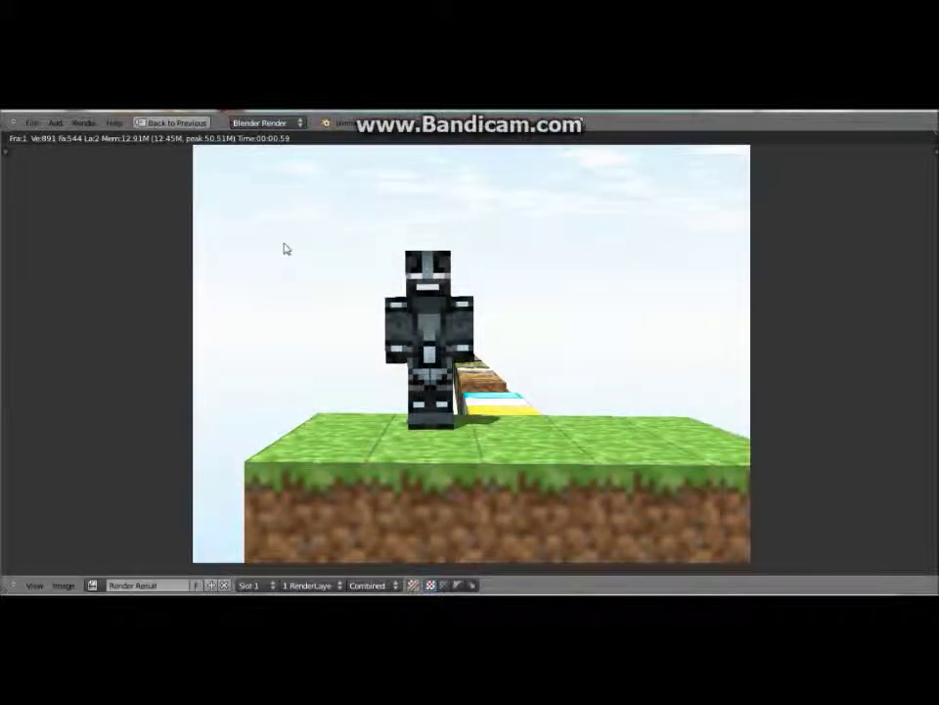
click(193, 129)
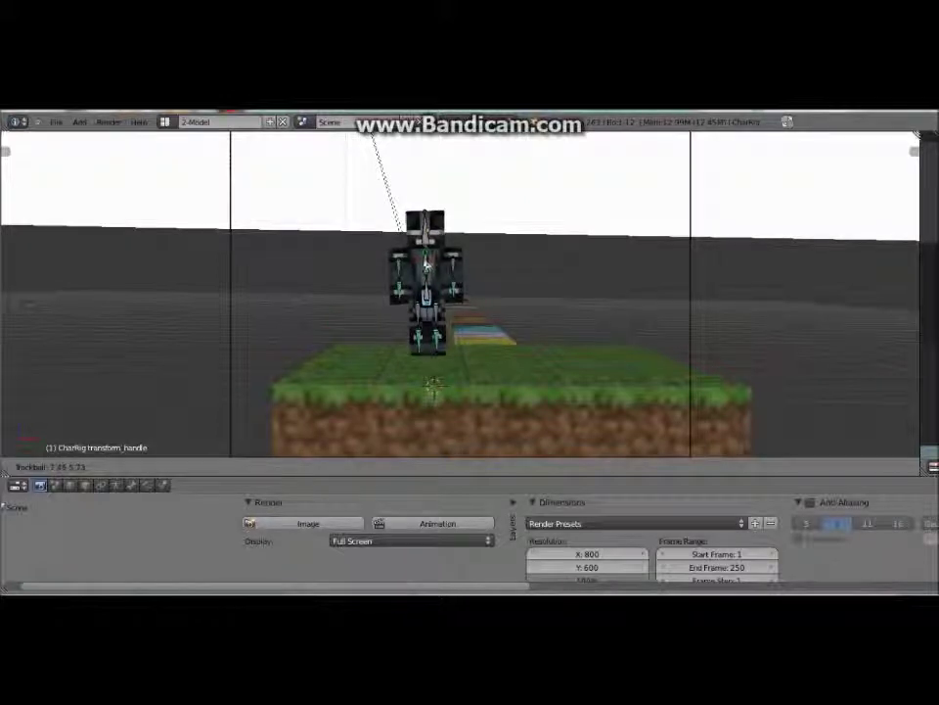
click(428, 264)
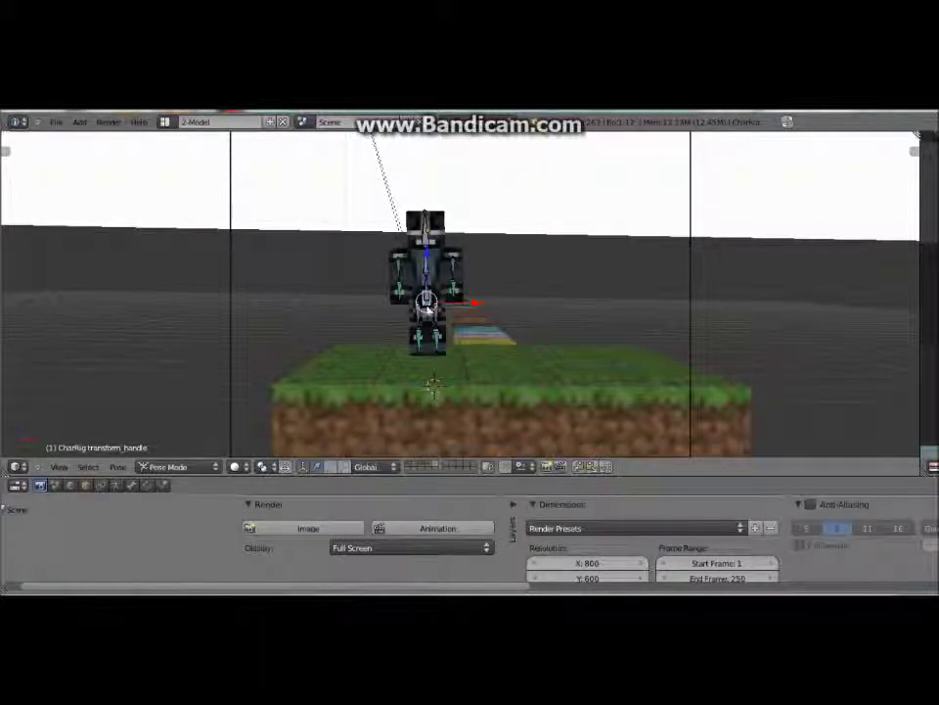